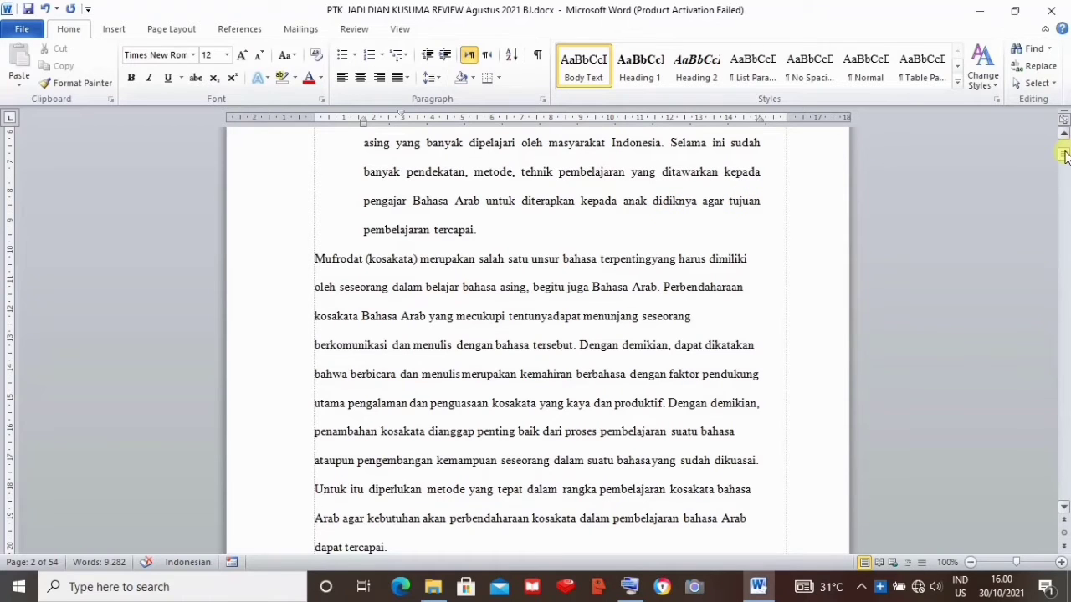
- Set the left and first-line indents of the first paragraph under "Latar Belakang Masalah" to 0 and align it left
{"action": "left_click_drag", "start_coordinate": [1065, 155], "coordinate": [1065, 151]}
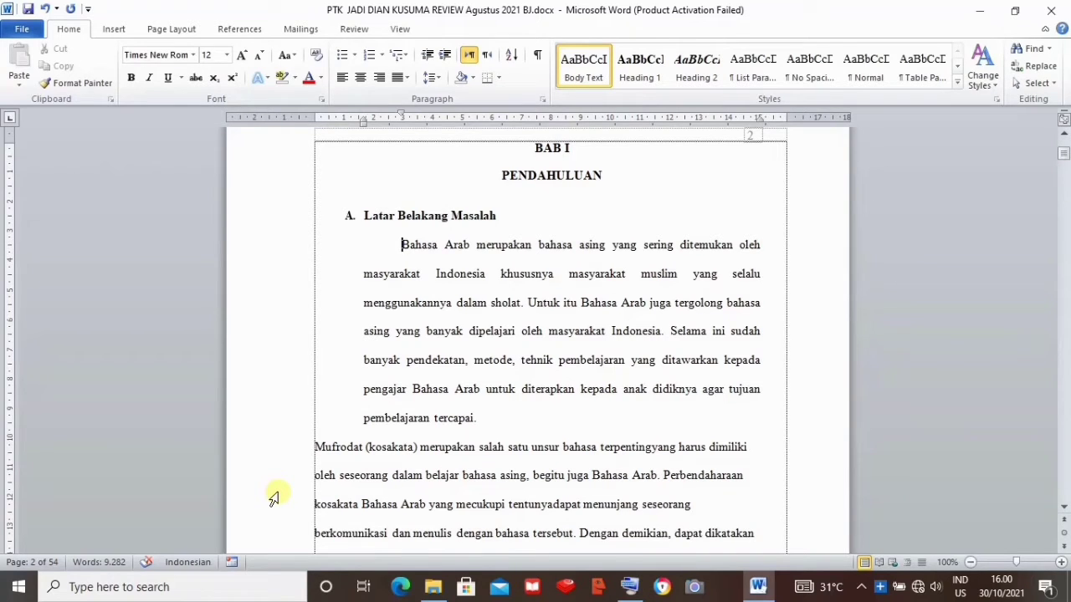
{"action": "left_click_drag", "start_coordinate": [1063, 156], "coordinate": [1065, 161]}
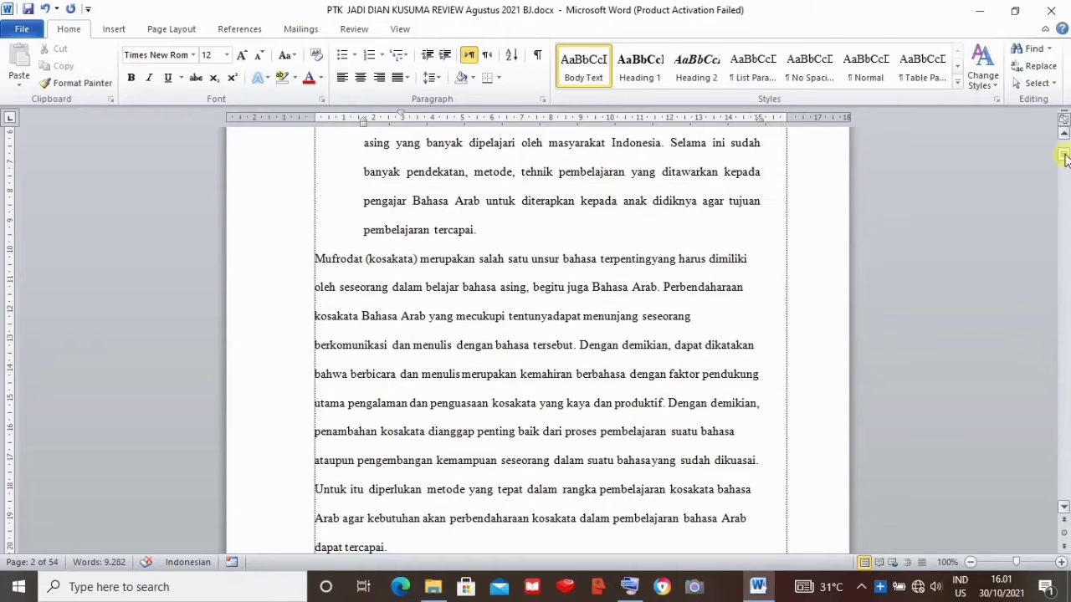
{"action": "left_click_drag", "start_coordinate": [1067, 159], "coordinate": [1066, 158]}
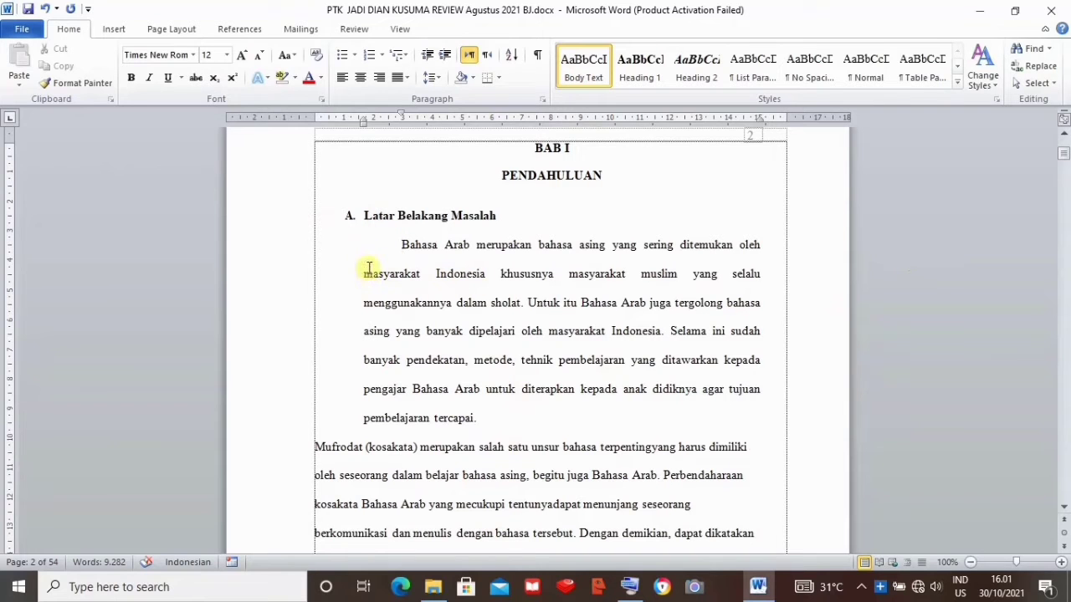
{"action": "left_click_drag", "start_coordinate": [401, 245], "coordinate": [493, 418]}
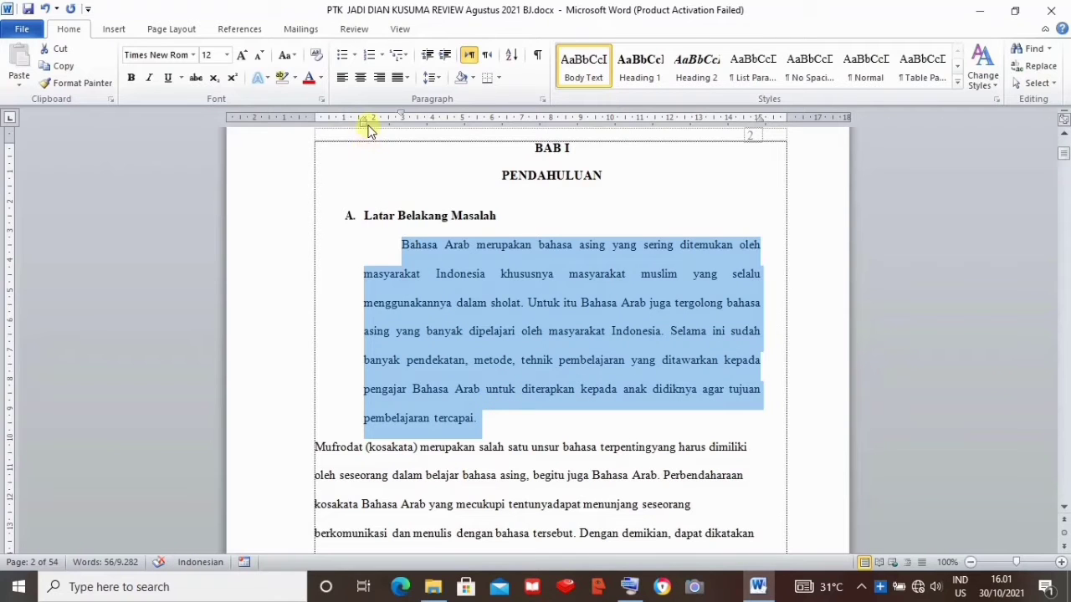
{"action": "left_click_drag", "start_coordinate": [364, 122], "coordinate": [314, 118]}
{"action": "left_click_drag", "start_coordinate": [401, 114], "coordinate": [314, 115]}
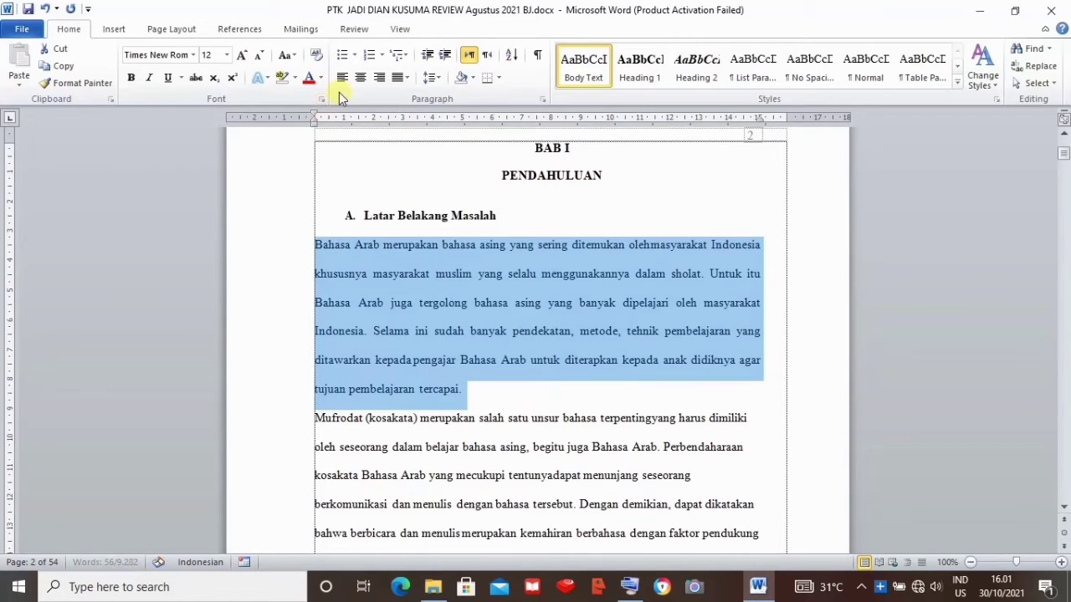
{"action": "left_click", "coordinate": [342, 77]}
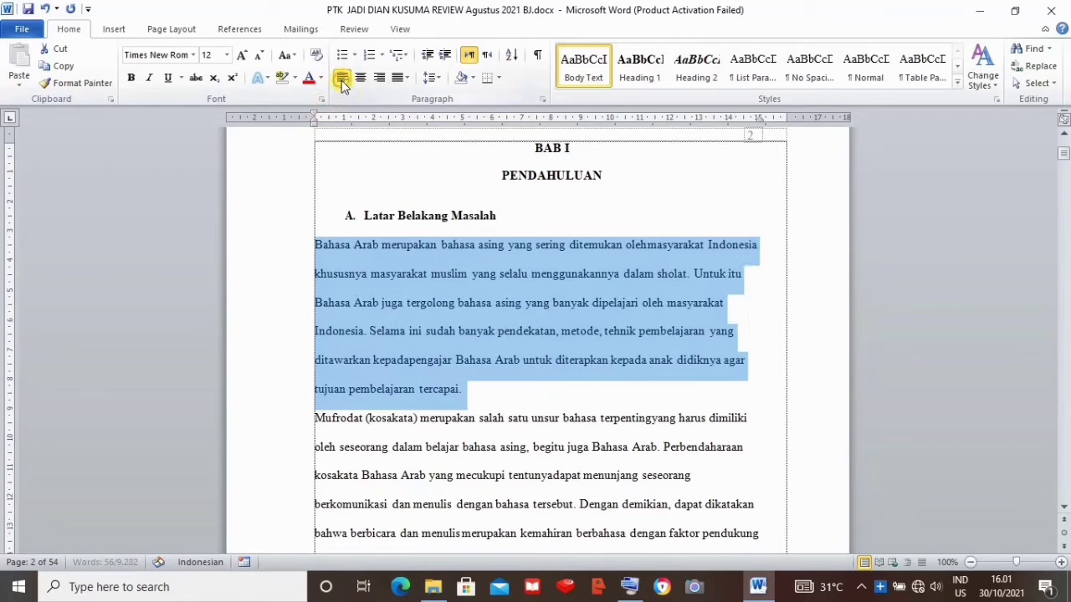
- Justify the first paragraph and indent it about 1.75 cm from the left, with its first line at about 3 cm
{"action": "left_click", "coordinate": [407, 77]}
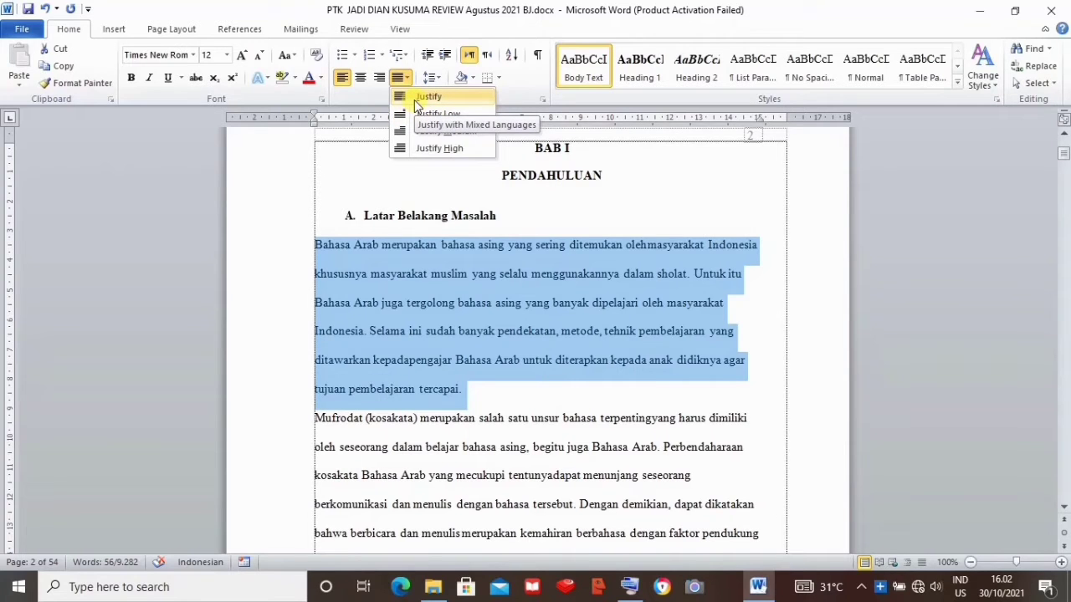
{"action": "left_click", "coordinate": [405, 101]}
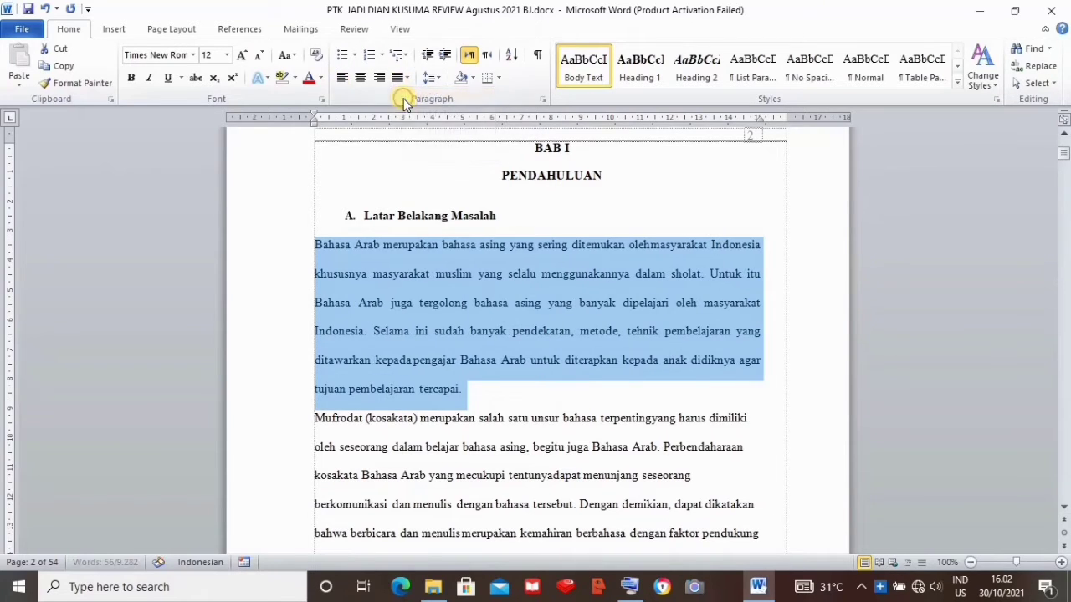
{"action": "left_click_drag", "start_coordinate": [315, 124], "coordinate": [364, 132]}
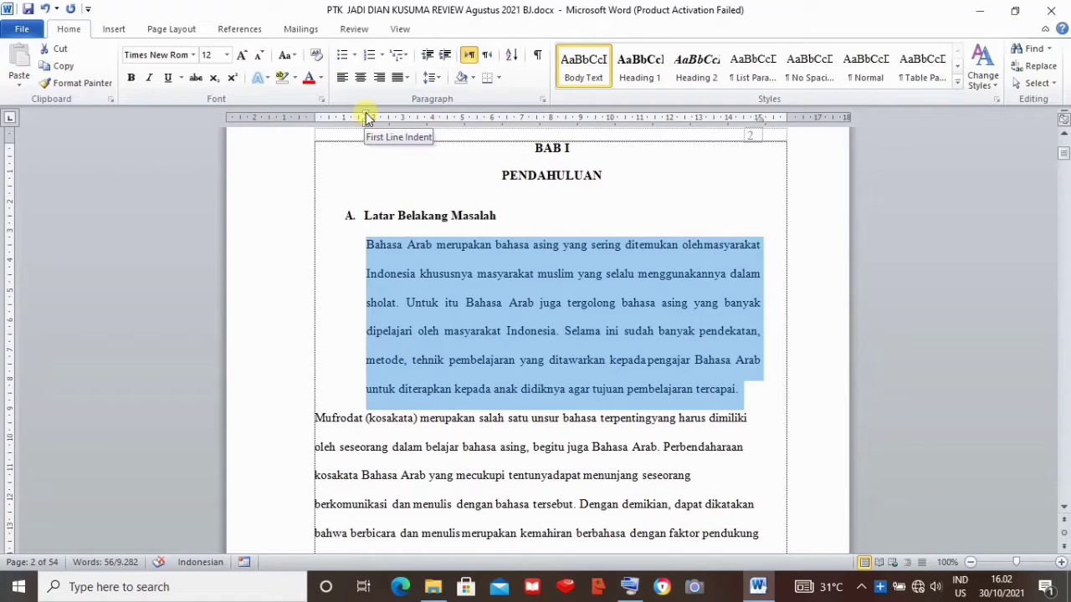
{"action": "left_click_drag", "start_coordinate": [366, 116], "coordinate": [399, 115]}
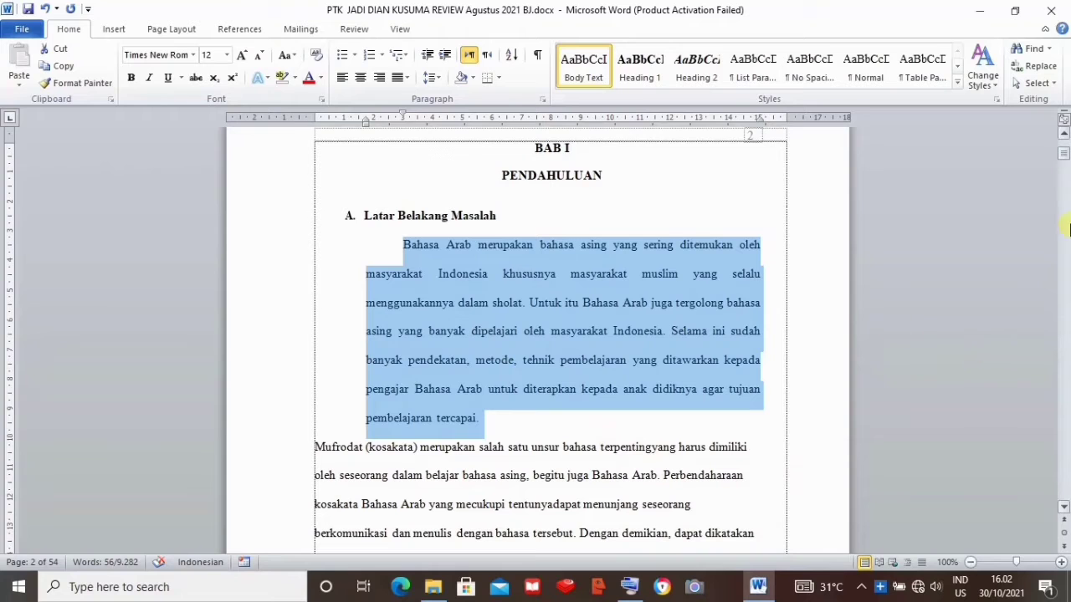
- Copy the first paragraph's formatting onto the "Mufrodat (kosakata)" paragraph with Format Painter
{"action": "left_click", "coordinate": [1064, 507]}
{"action": "left_click", "coordinate": [1064, 508]}
{"action": "left_click", "coordinate": [1064, 507]}
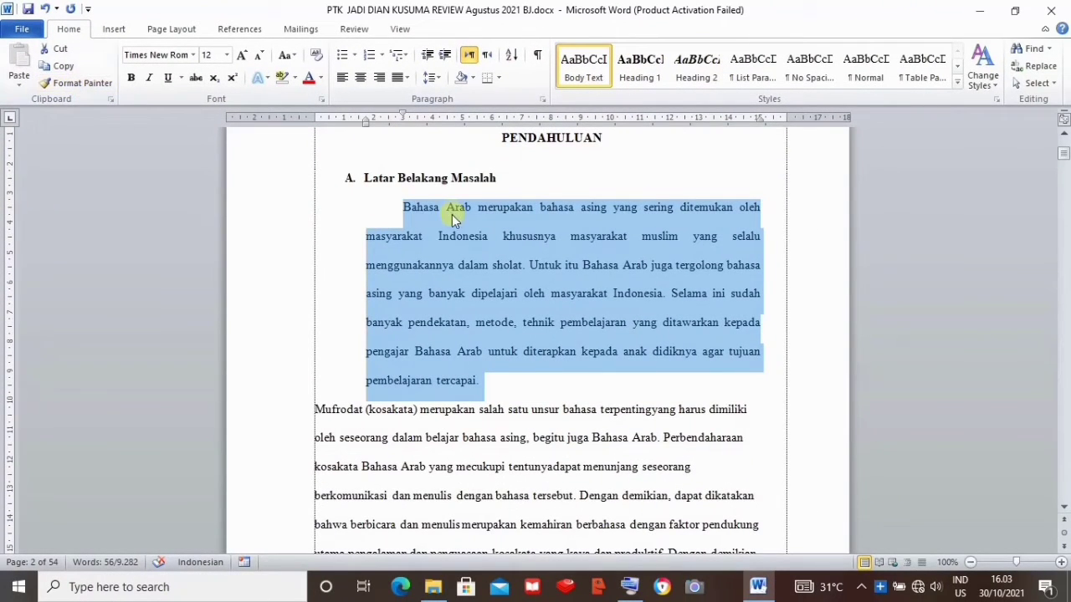
{"action": "left_click", "coordinate": [452, 214]}
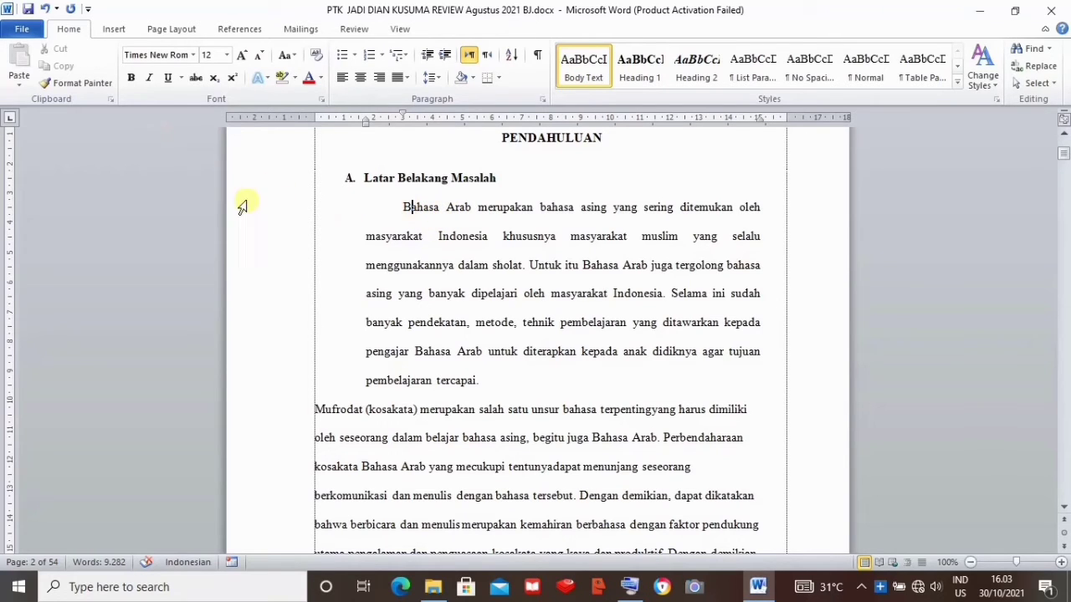
{"action": "left_click", "coordinate": [69, 85]}
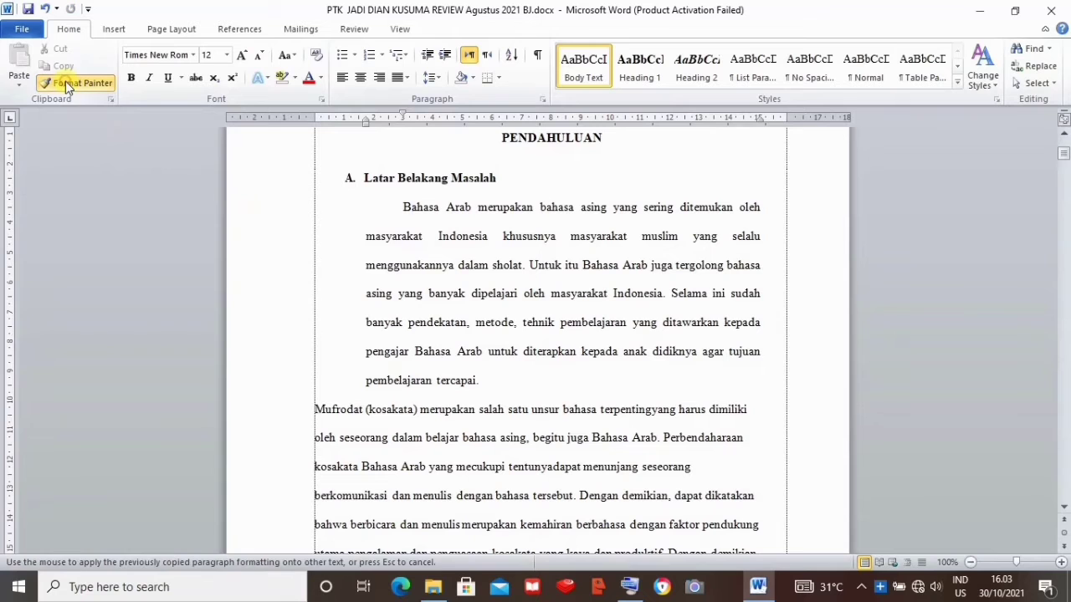
{"action": "left_click", "coordinate": [332, 414]}
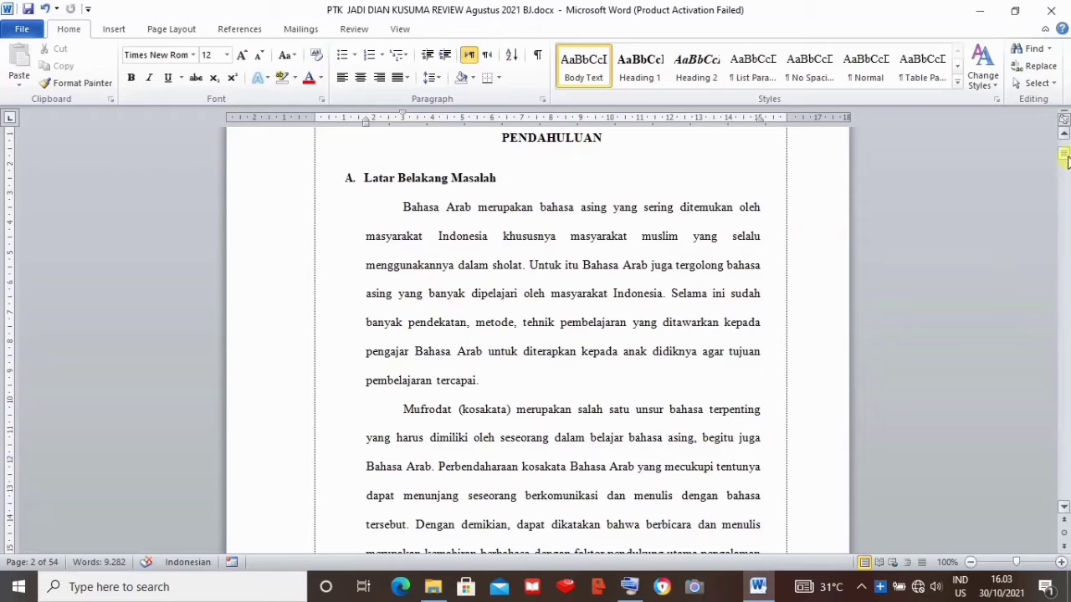
- Examine the indents and alignment of the reformatted "Mufrodat (kosakata)" paragraph through to its last line
{"action": "left_click", "coordinate": [1063, 507]}
{"action": "left_click", "coordinate": [1064, 507]}
{"action": "left_click", "coordinate": [1063, 507]}
{"action": "left_click", "coordinate": [1063, 507]}
{"action": "left_click", "coordinate": [1064, 507]}
{"action": "left_click", "coordinate": [1064, 507]}
{"action": "left_click", "coordinate": [1063, 507]}
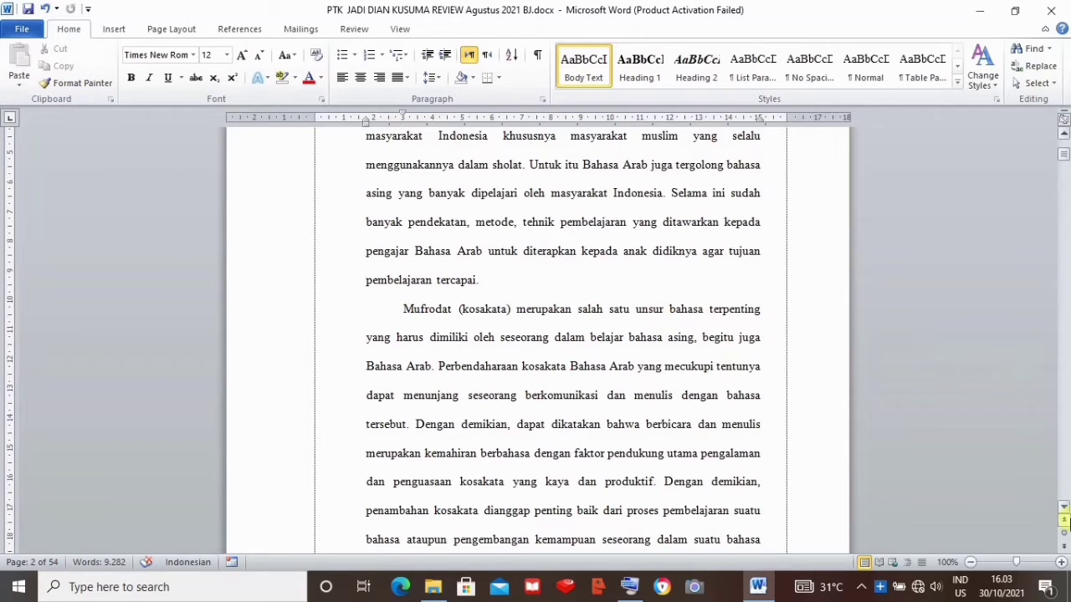
{"action": "left_click", "coordinate": [1062, 507]}
{"action": "left_click", "coordinate": [1063, 508]}
{"action": "left_click", "coordinate": [1062, 508]}
{"action": "left_click", "coordinate": [1062, 508]}
{"action": "left_click", "coordinate": [1063, 508]}
{"action": "left_click", "coordinate": [1063, 508]}
{"action": "left_click", "coordinate": [1063, 508]}
{"action": "left_click", "coordinate": [1063, 508]}
{"action": "left_click", "coordinate": [1063, 507]}
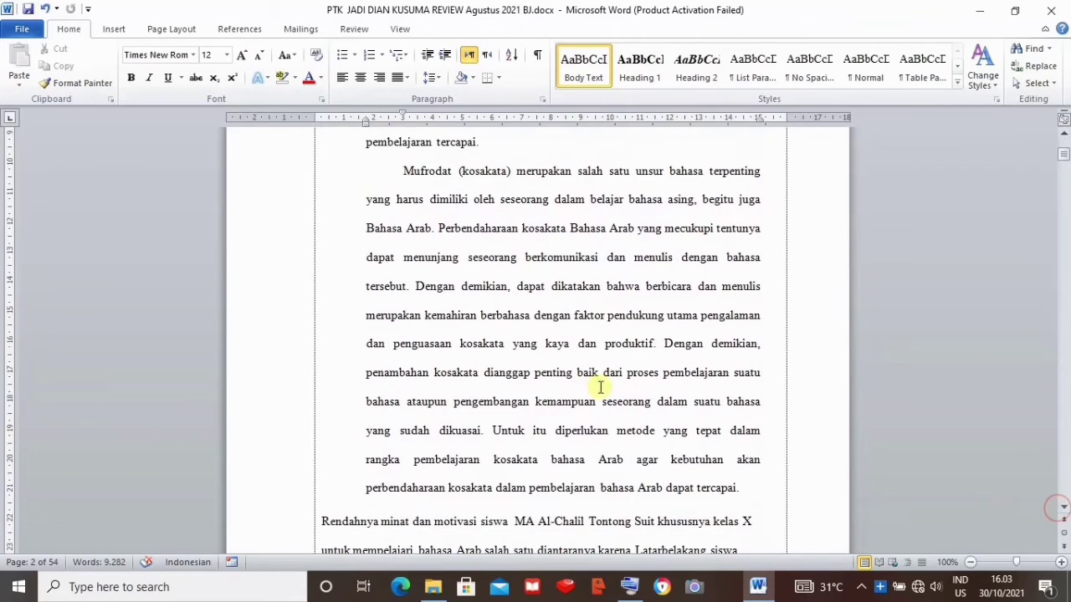
{"action": "triple_click", "coordinate": [380, 343]}
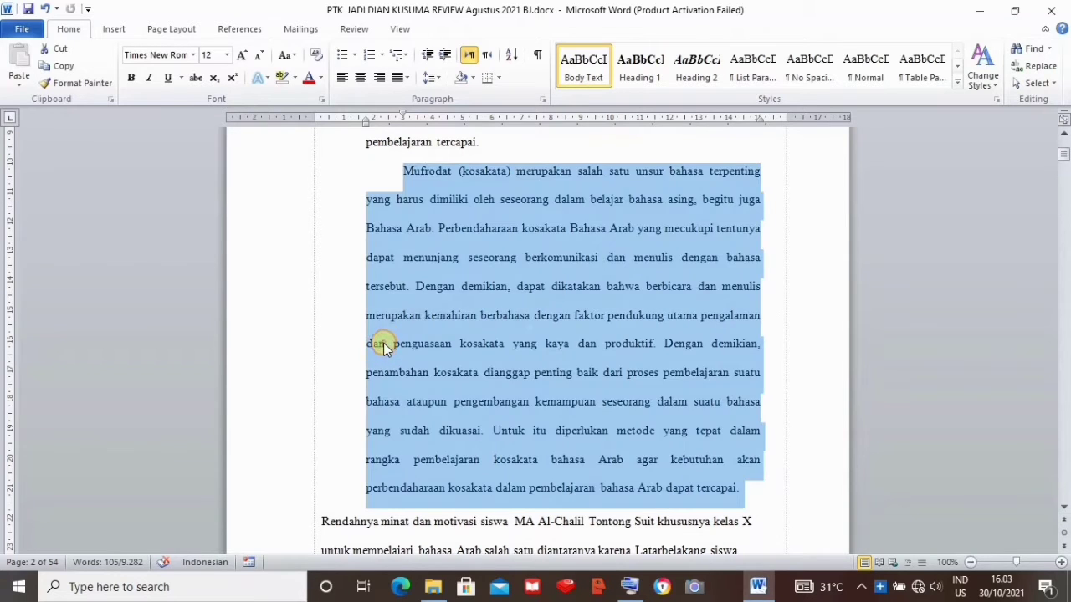
{"action": "left_click", "coordinate": [381, 343]}
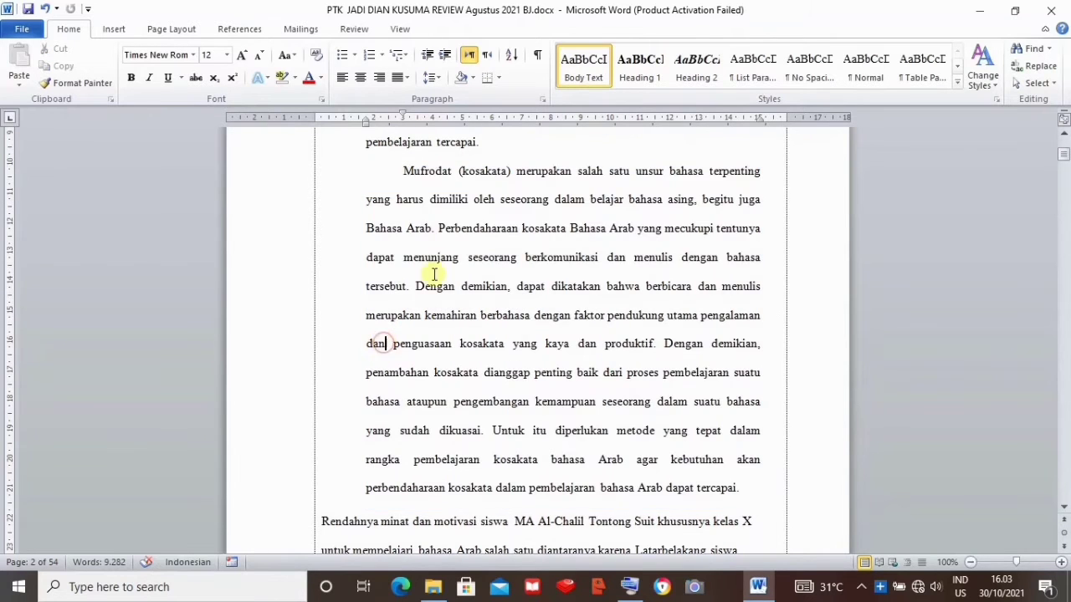
- Try a single-use Format Painter from the start of the "Mufrodat (kosakata)" paragraph onto its own later text
{"action": "left_click", "coordinate": [1063, 130]}
{"action": "left_click", "coordinate": [1063, 129]}
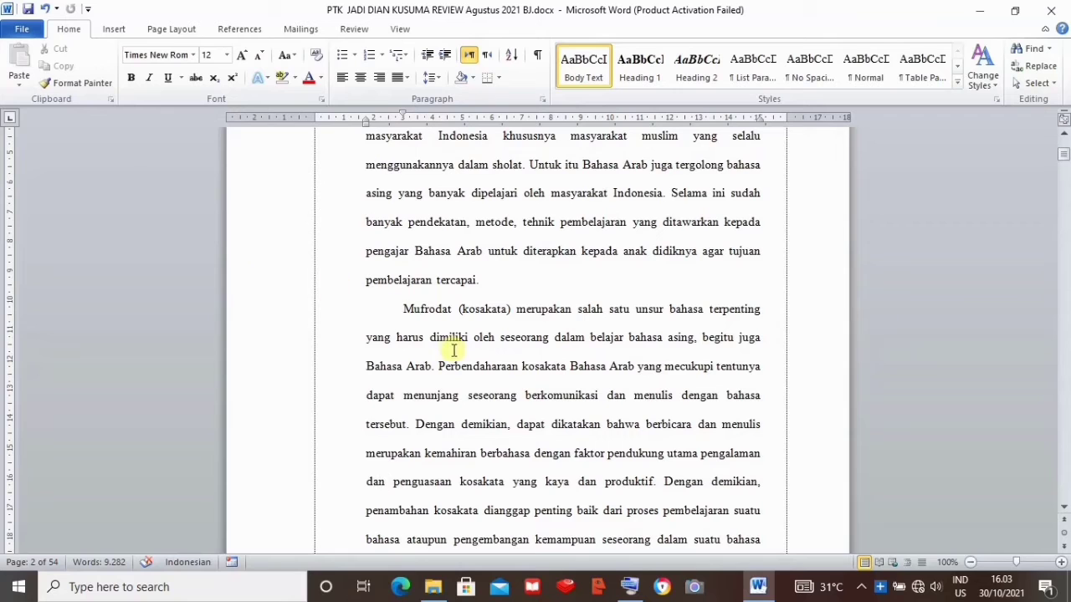
{"action": "left_click", "coordinate": [53, 84]}
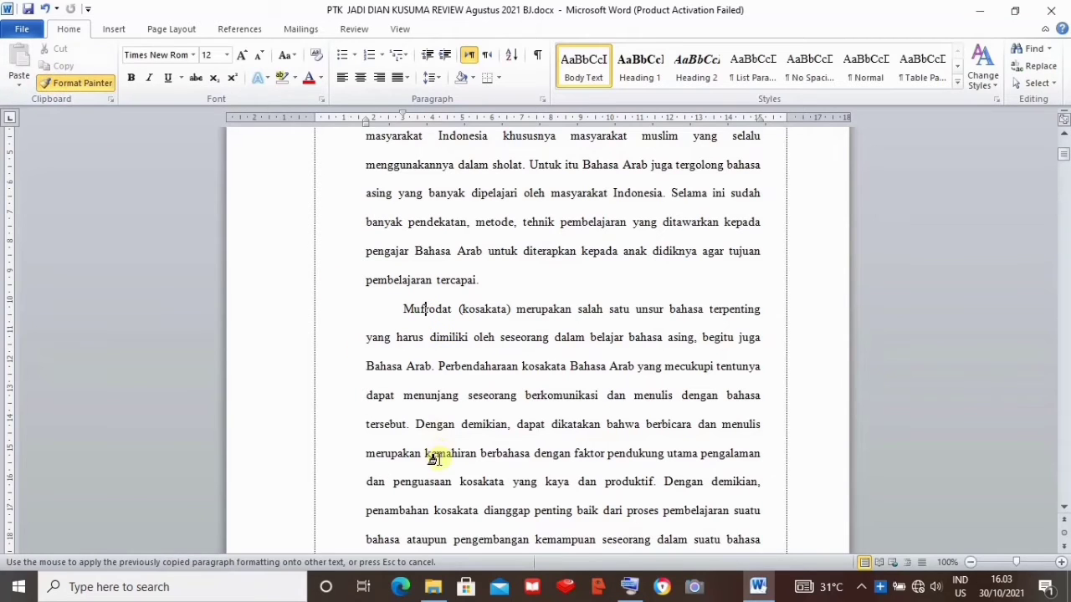
{"action": "left_click", "coordinate": [395, 455]}
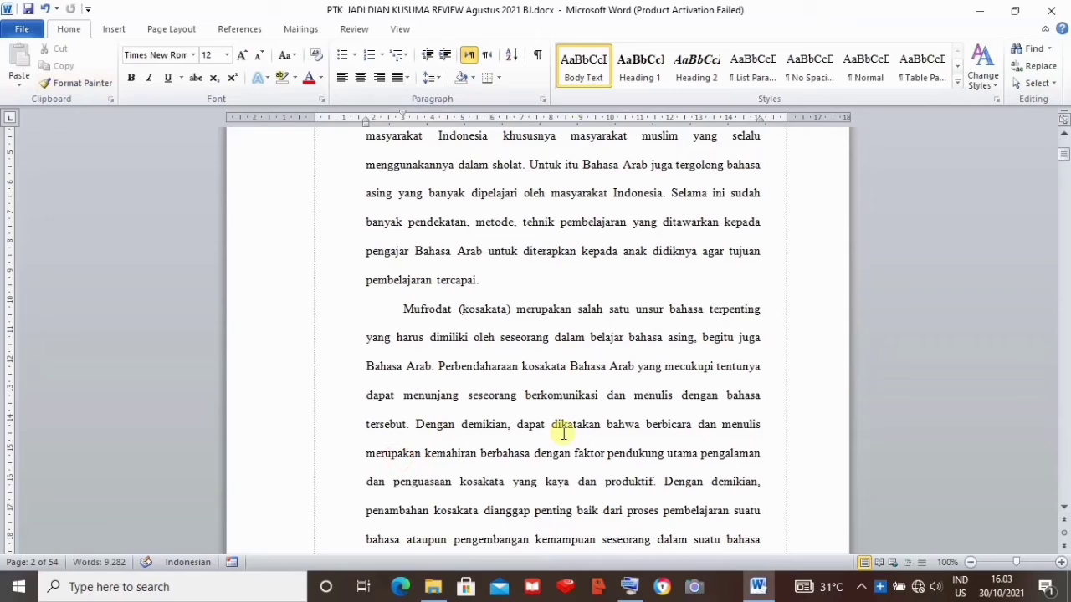
- Reset the left and first-line indents of the "Mufrodat (kosakata)" paragraph to 0 and align it left
{"action": "mouse_move", "coordinate": [1066, 148]}
{"action": "left_mouse_down"}
{"action": "mouse_move", "coordinate": [1065, 168]}
{"action": "mouse_move", "coordinate": [1066, 159]}
{"action": "left_mouse_up"}
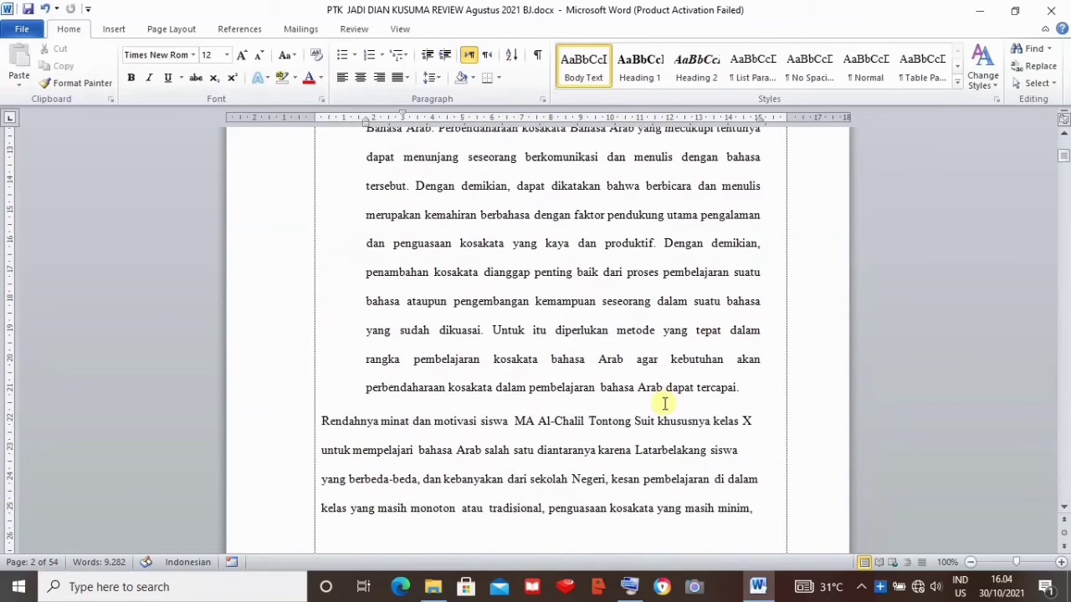
{"action": "left_click_drag", "start_coordinate": [741, 387], "coordinate": [411, 220]}
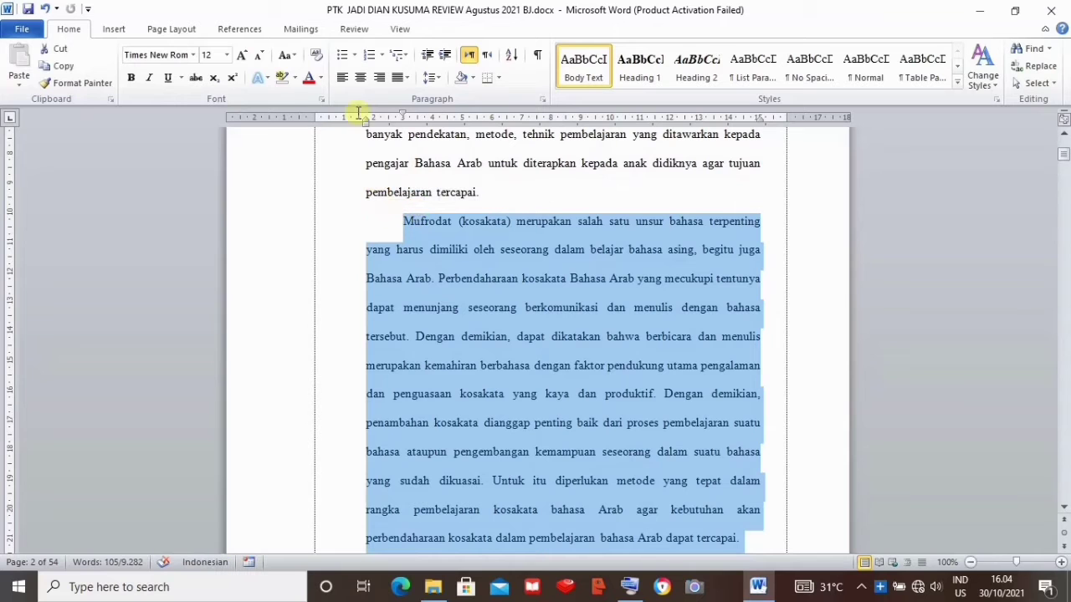
{"action": "left_click", "coordinate": [343, 79]}
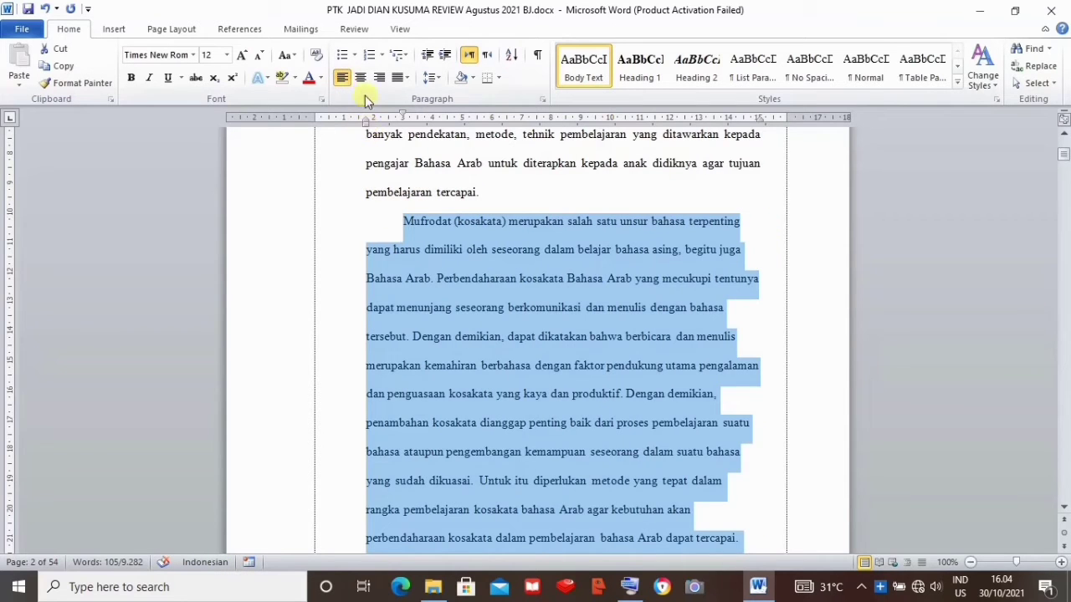
{"action": "left_click", "coordinate": [343, 80]}
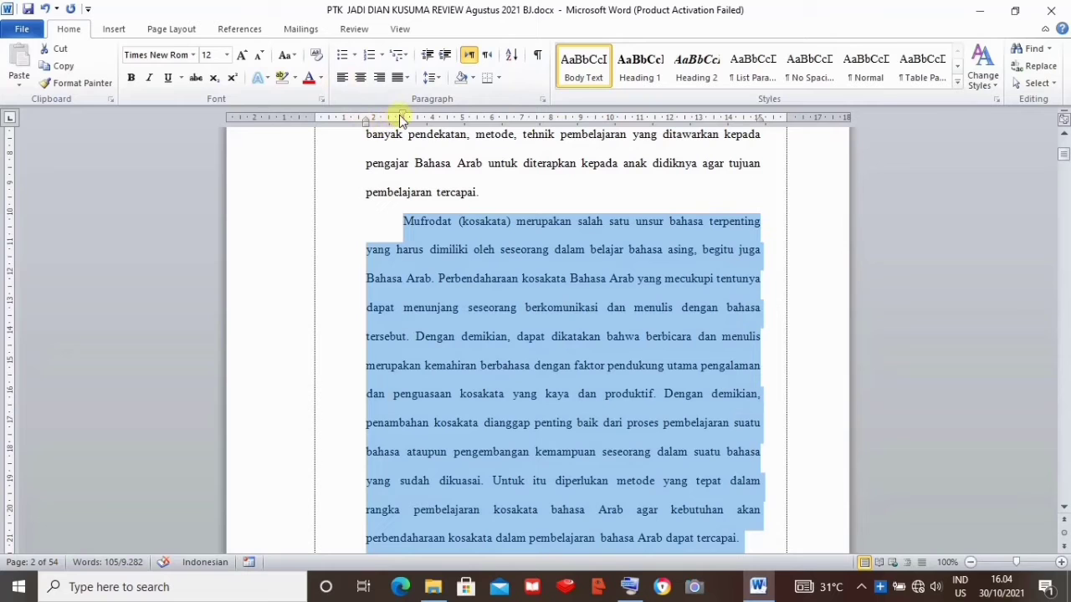
{"action": "left_click_drag", "start_coordinate": [403, 116], "coordinate": [312, 124]}
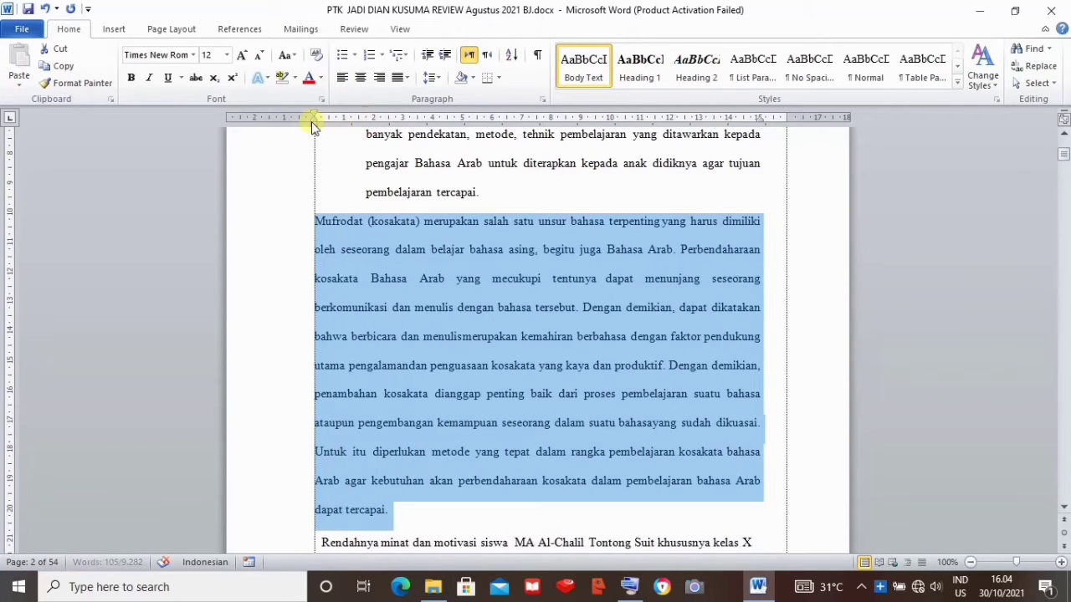
{"action": "left_click", "coordinate": [341, 77]}
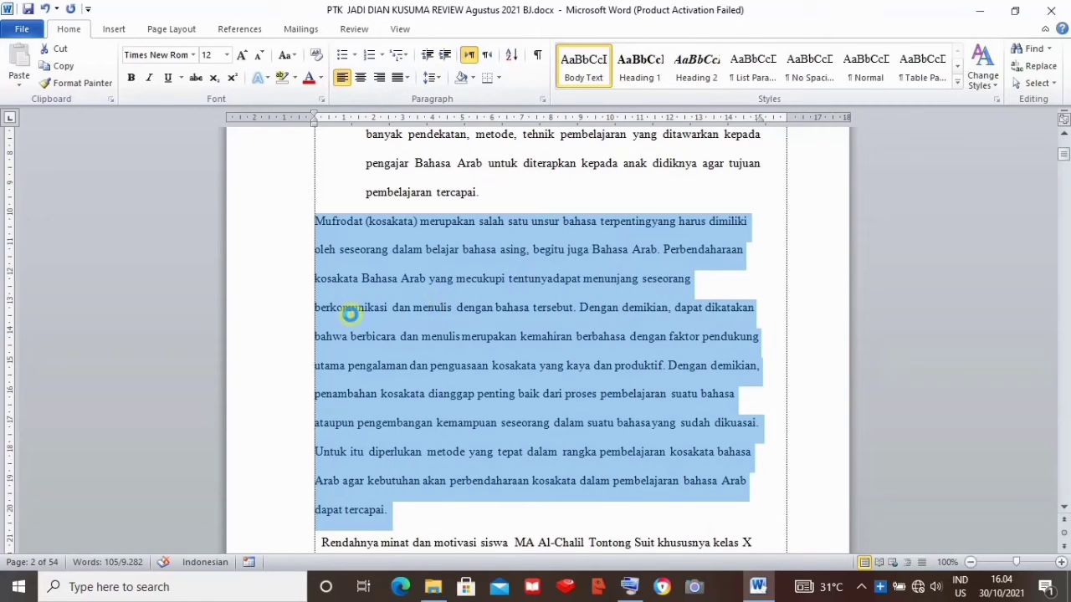
{"action": "left_click", "coordinate": [407, 305]}
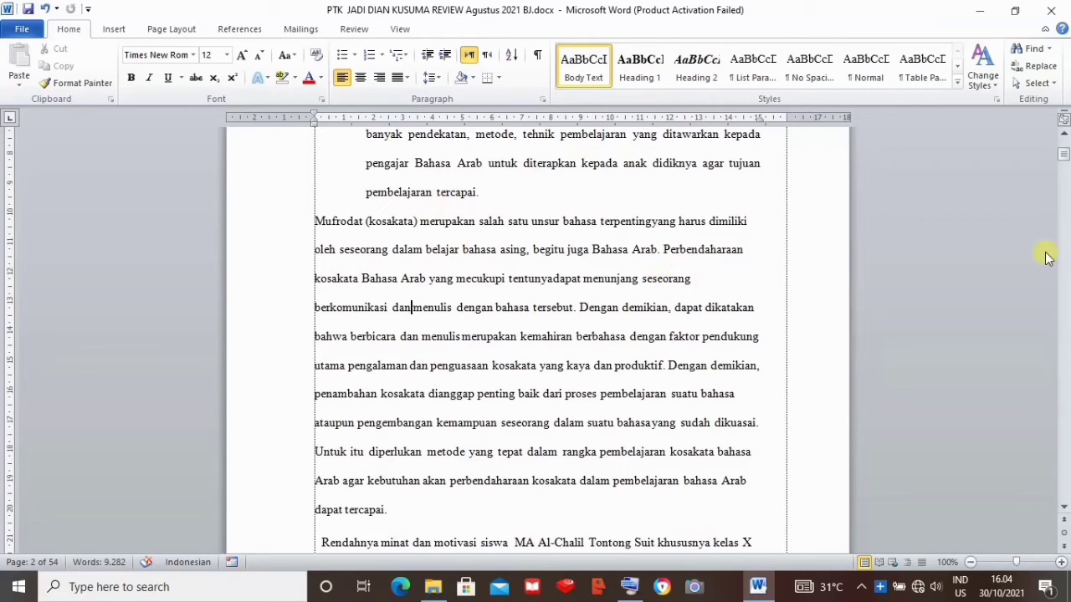
- Apply the first paragraph's formatting to the "Mufrodat (kosakata)" paragraph with Format Painter kept active for repeated use
{"action": "left_click", "coordinate": [1063, 134]}
{"action": "left_click", "coordinate": [1063, 133]}
{"action": "left_click", "coordinate": [1062, 134]}
{"action": "left_click", "coordinate": [1063, 134]}
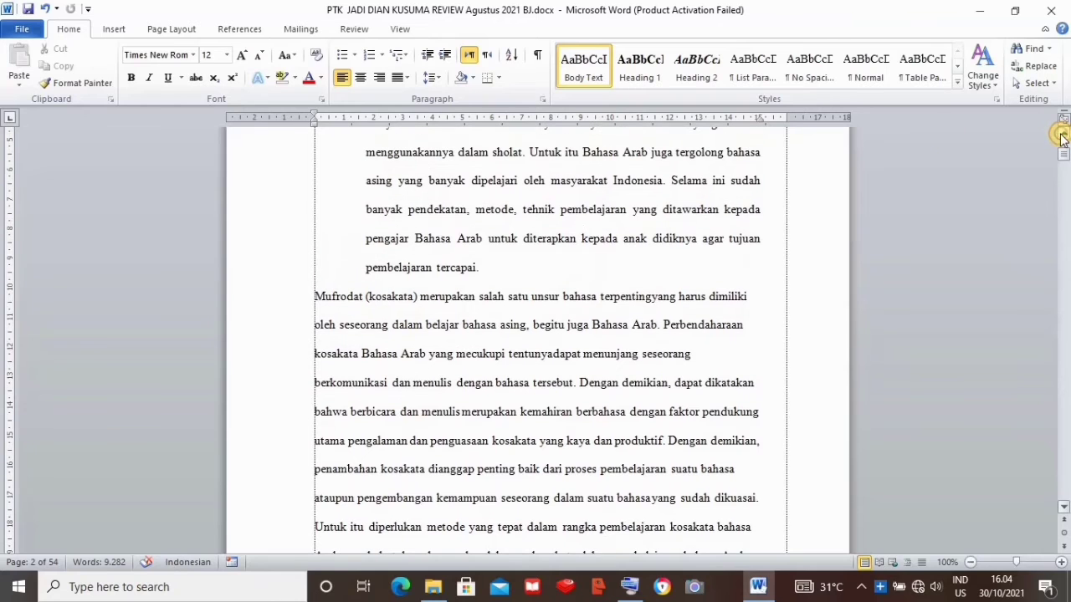
{"action": "left_click", "coordinate": [389, 154]}
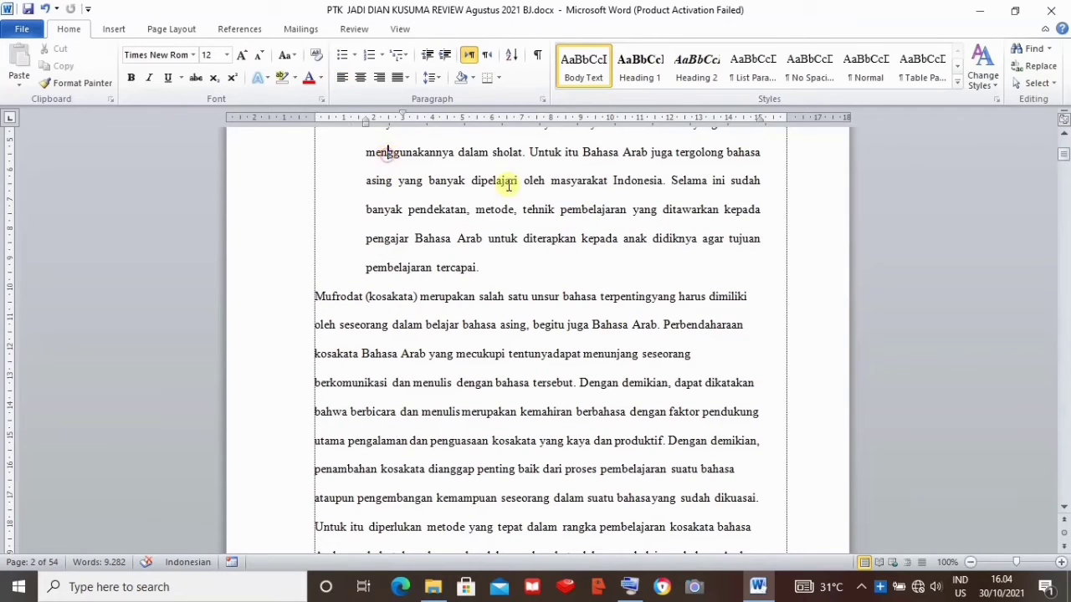
{"action": "left_click", "coordinate": [1063, 134]}
{"action": "left_click", "coordinate": [1062, 134]}
{"action": "left_click", "coordinate": [1062, 134]}
{"action": "left_click", "coordinate": [1062, 134]}
{"action": "left_click", "coordinate": [1062, 134]}
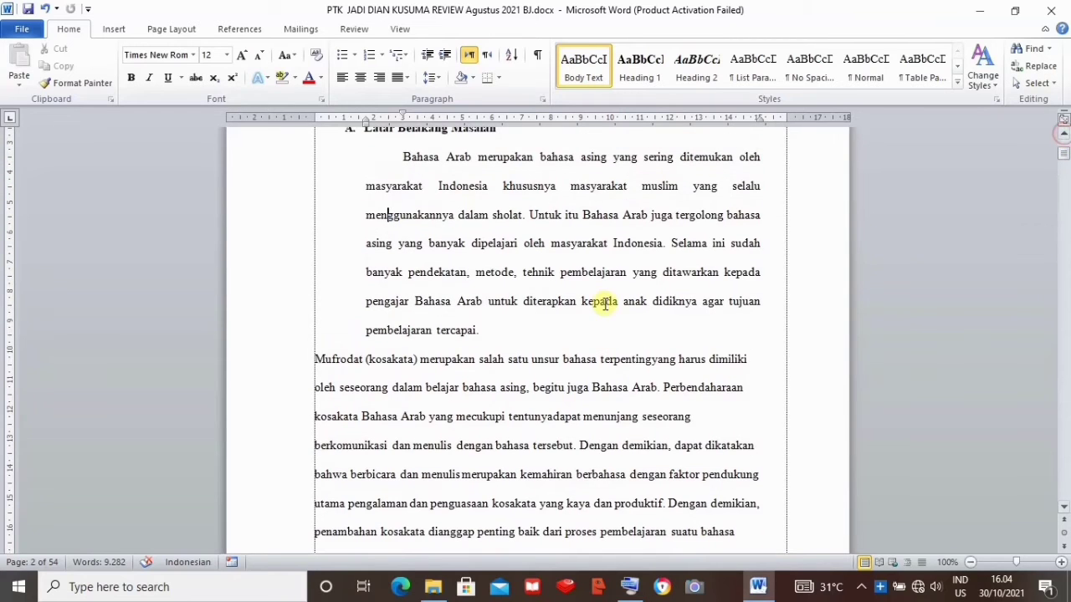
{"action": "left_click", "coordinate": [55, 82]}
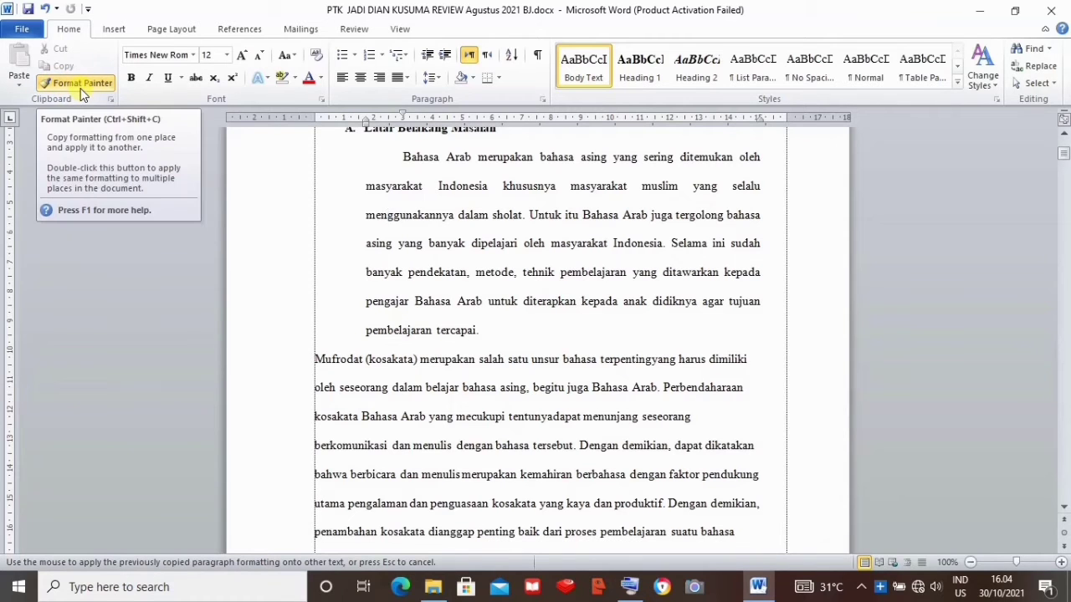
{"action": "left_click", "coordinate": [84, 86]}
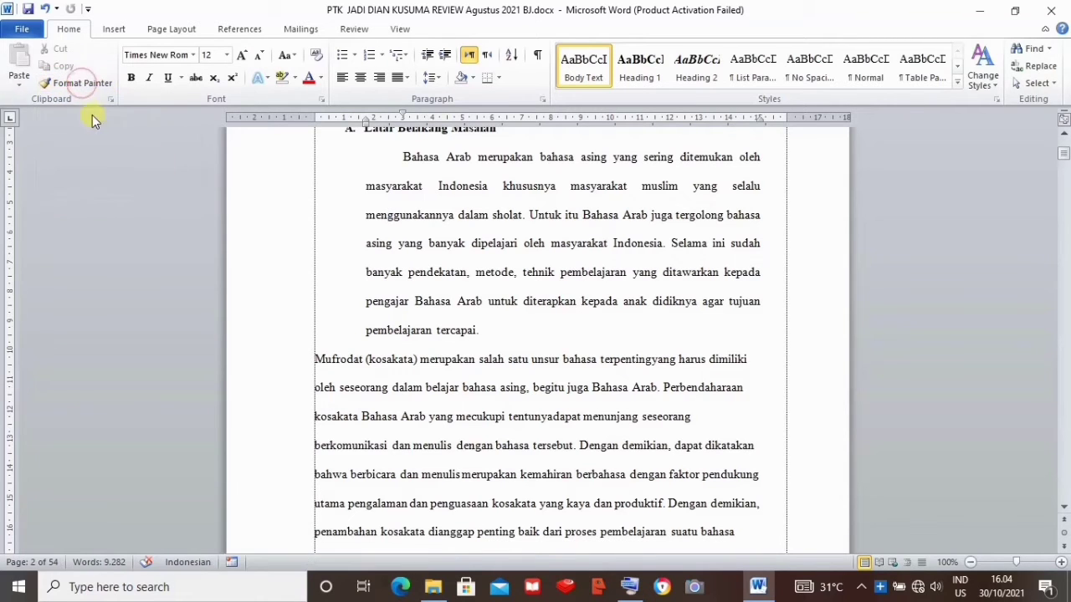
{"action": "left_click", "coordinate": [73, 92]}
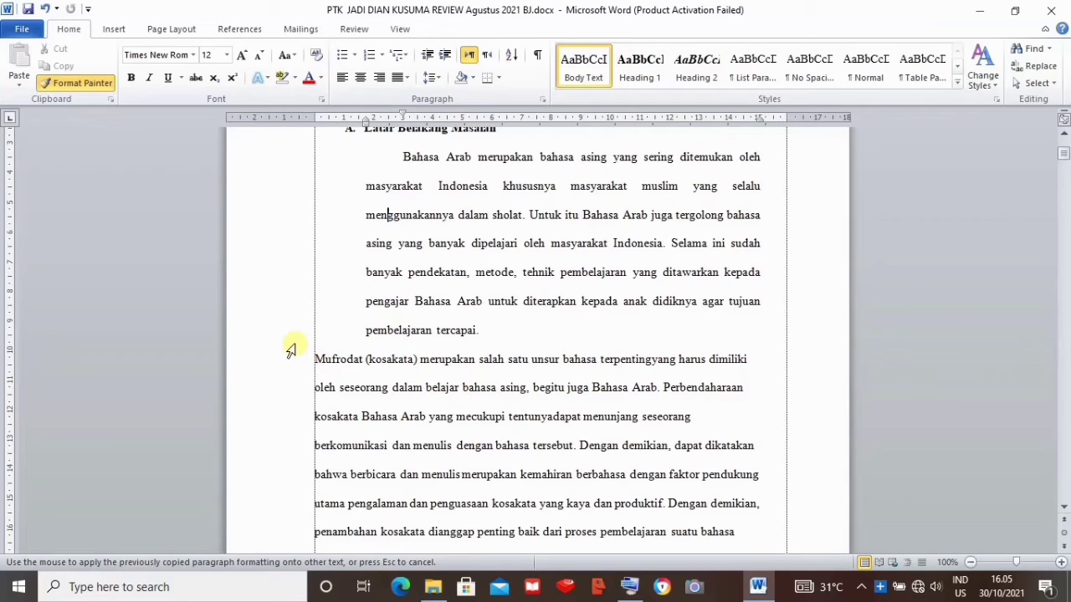
{"action": "left_click", "coordinate": [333, 358]}
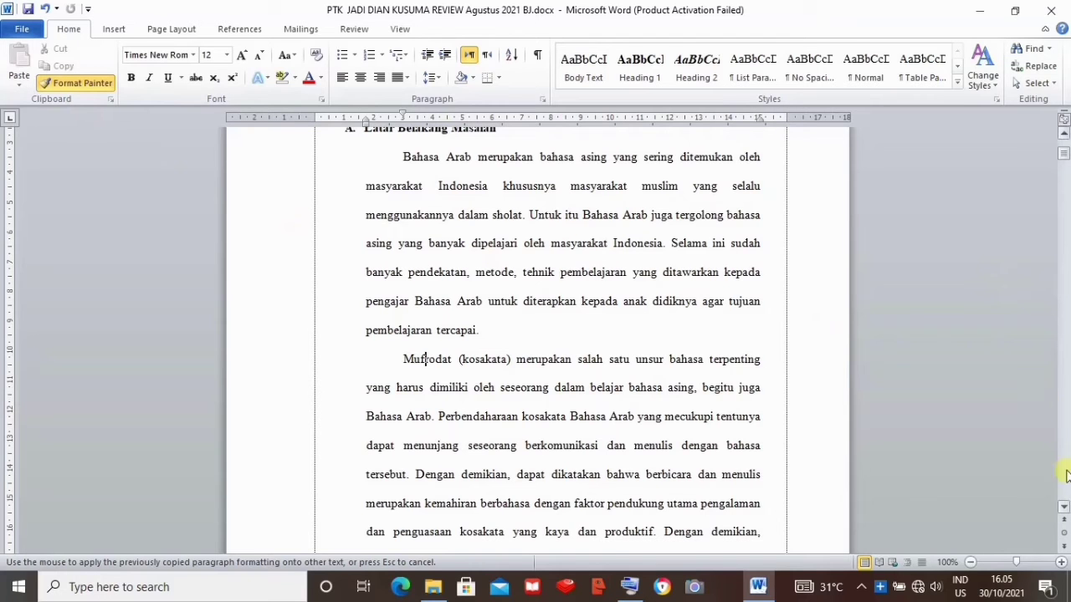
- Apply the copied paragraph formatting to the "Rendahnya minat", "Hal inilah" and "Untuk mewujudkan" paragraphs with the active Format Painter
{"action": "scroll", "coordinate": [1065, 510], "scroll_direction": "down", "scroll_amount": 7}
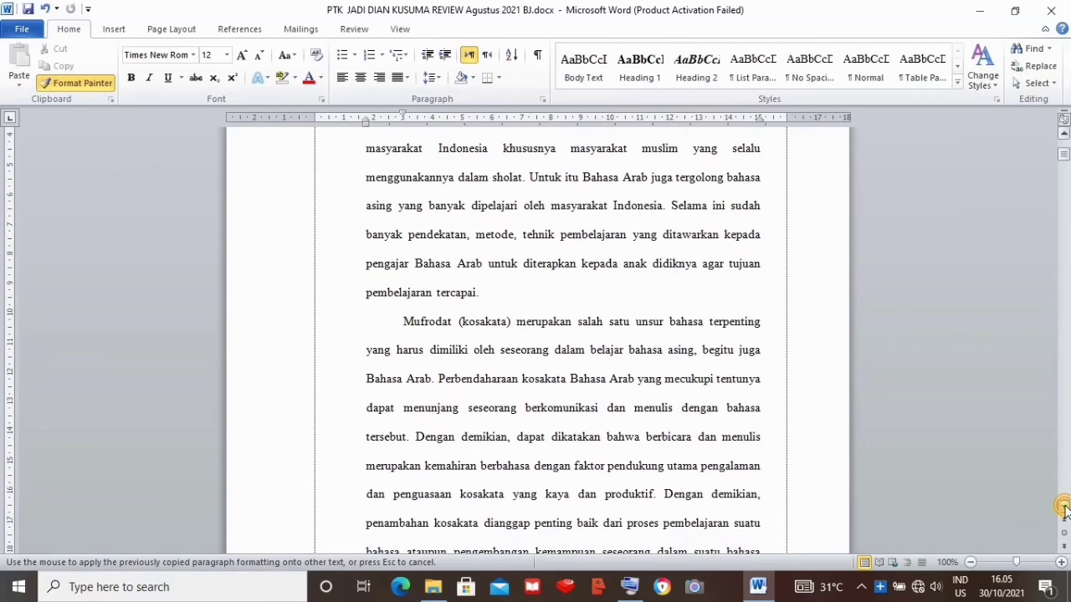
{"action": "scroll", "coordinate": [1064, 510], "scroll_direction": "down", "scroll_amount": 5}
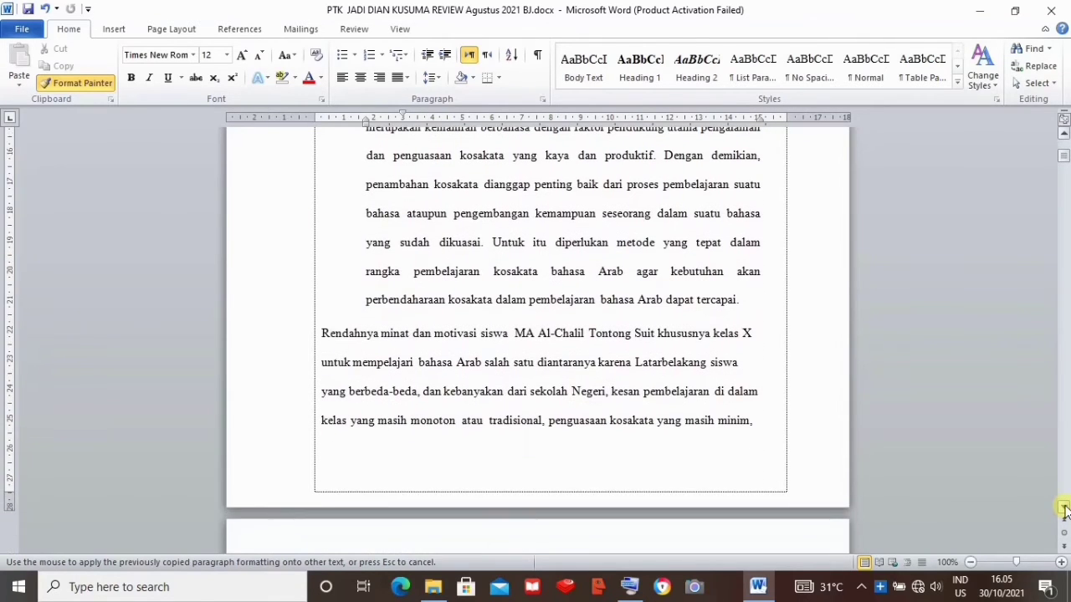
{"action": "left_click", "coordinate": [347, 333]}
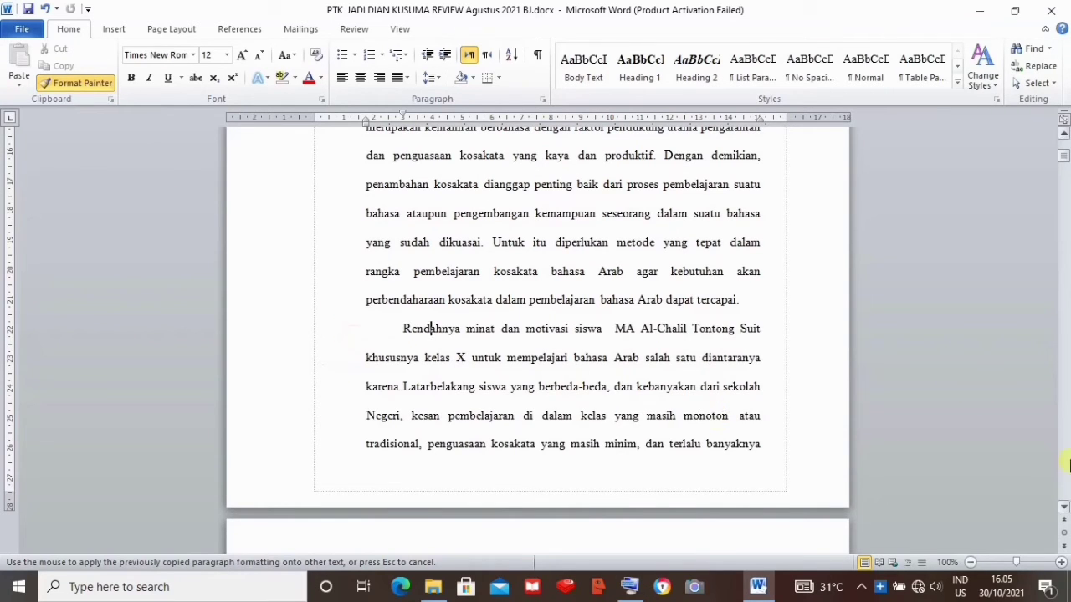
{"action": "scroll", "coordinate": [1065, 506], "scroll_direction": "down", "scroll_amount": 4}
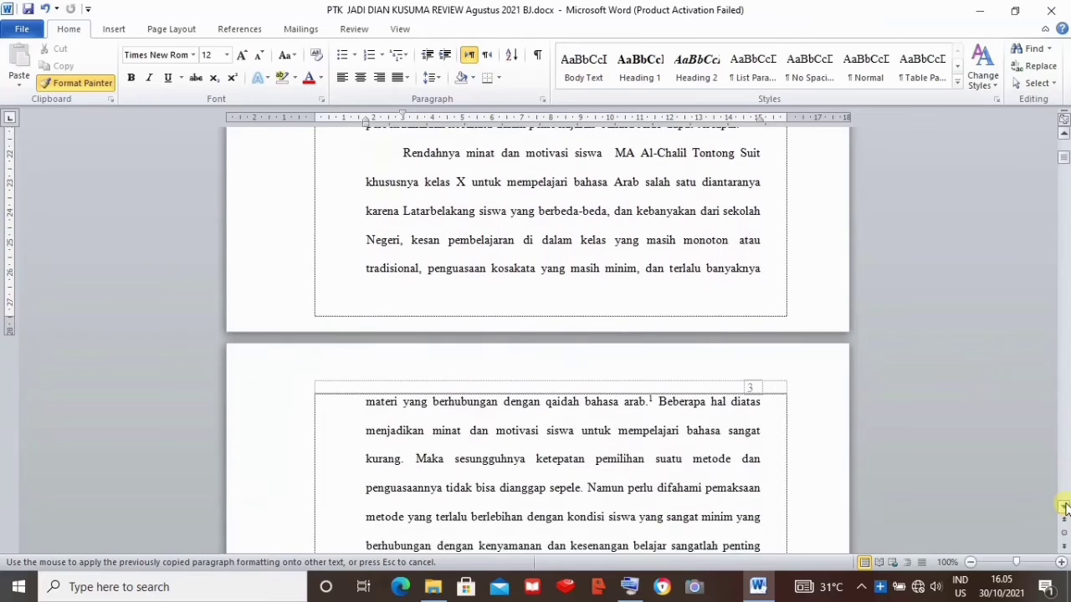
{"action": "scroll", "coordinate": [1065, 507], "scroll_direction": "down", "scroll_amount": 5}
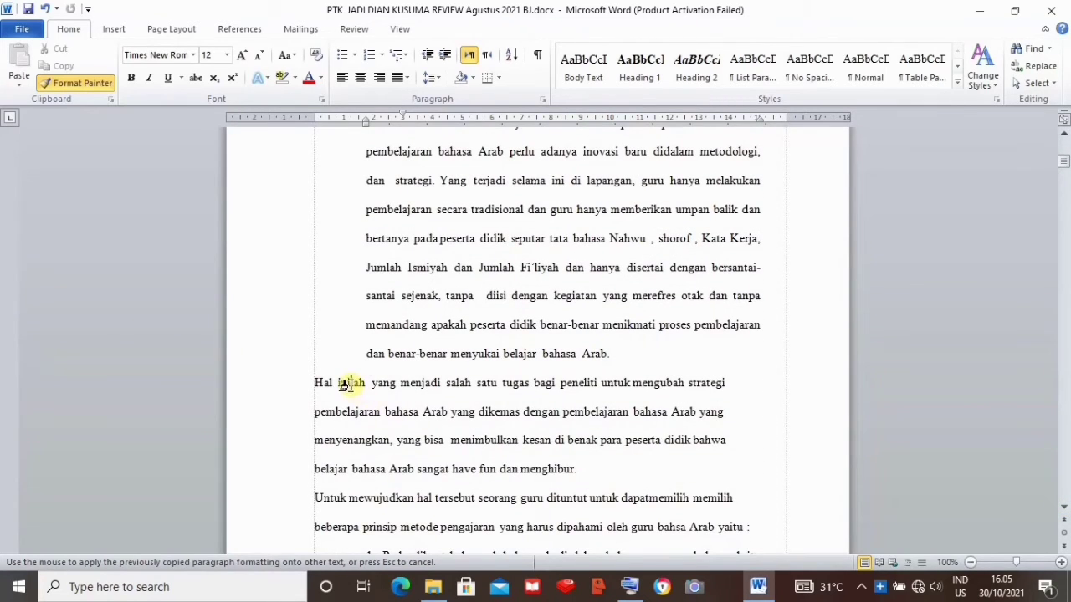
{"action": "left_click", "coordinate": [344, 384]}
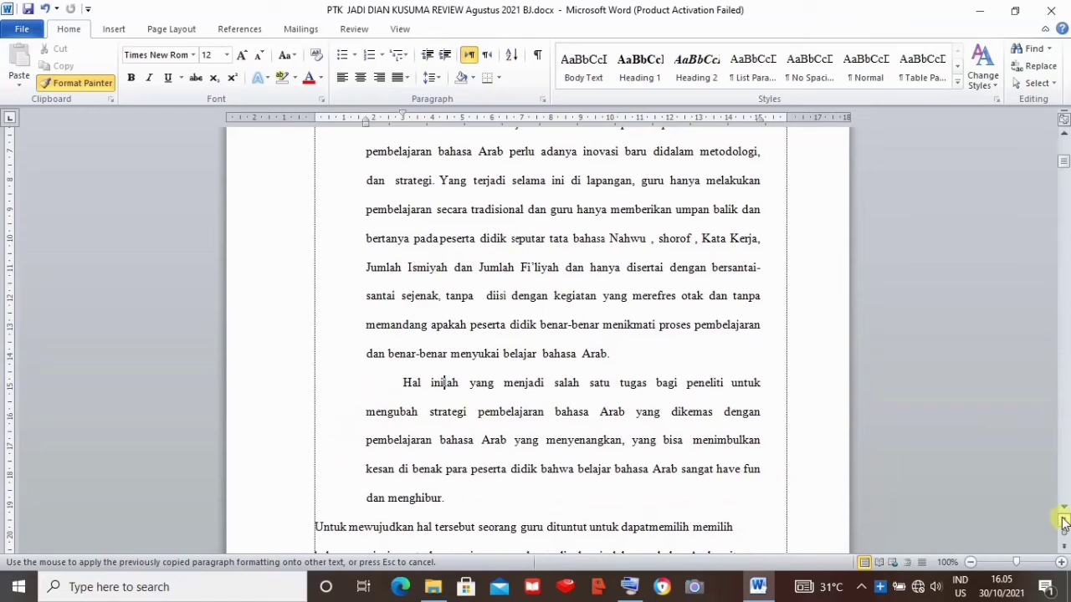
{"action": "scroll", "coordinate": [1064, 514], "scroll_direction": "down", "scroll_amount": 3}
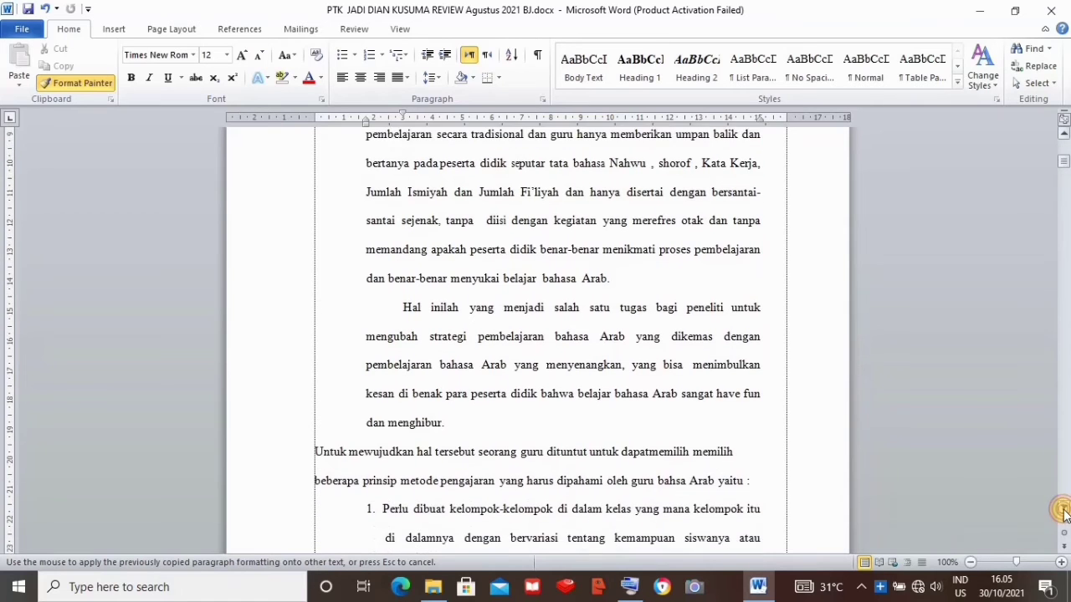
{"action": "scroll", "coordinate": [1062, 512], "scroll_direction": "down", "scroll_amount": 1}
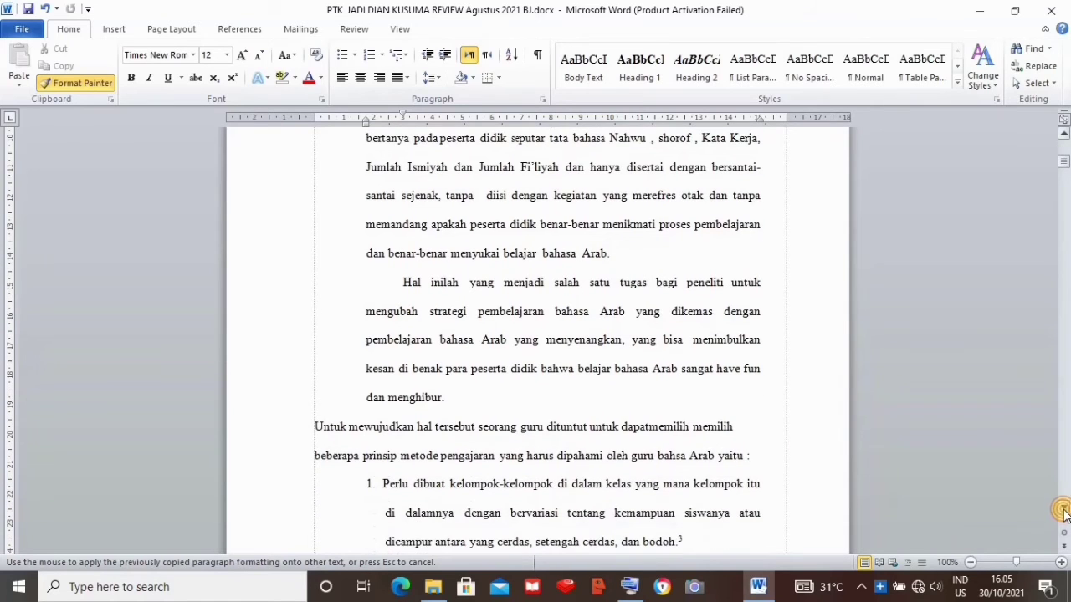
{"action": "left_click", "coordinate": [347, 425]}
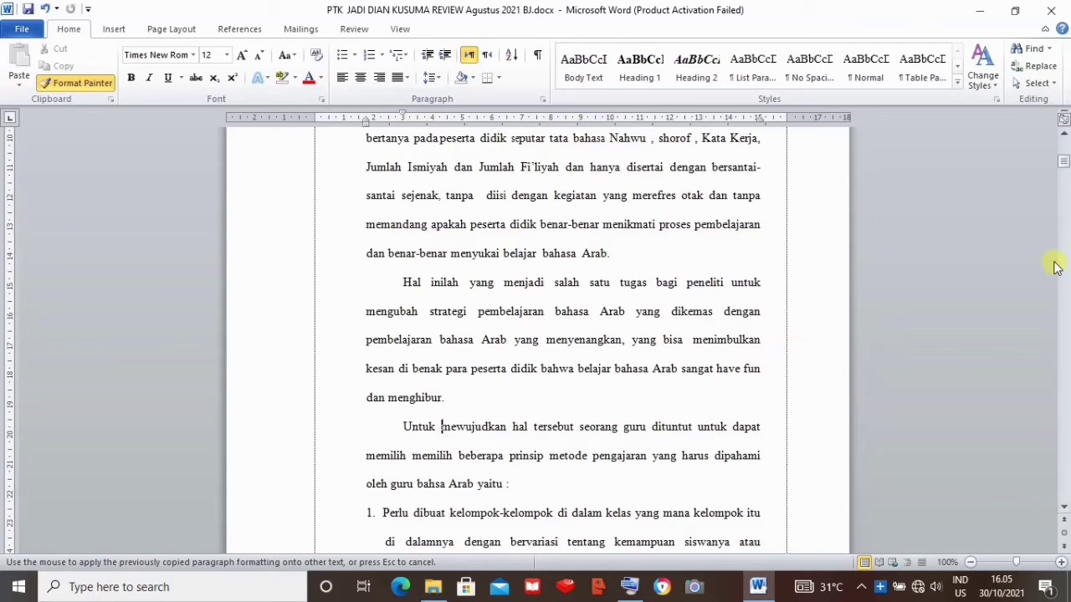
- Turn off the repeating Format Painter and use it once on the "Rendahnya minat" paragraph
{"action": "left_click", "coordinate": [1064, 136]}
{"action": "left_click", "coordinate": [1063, 136]}
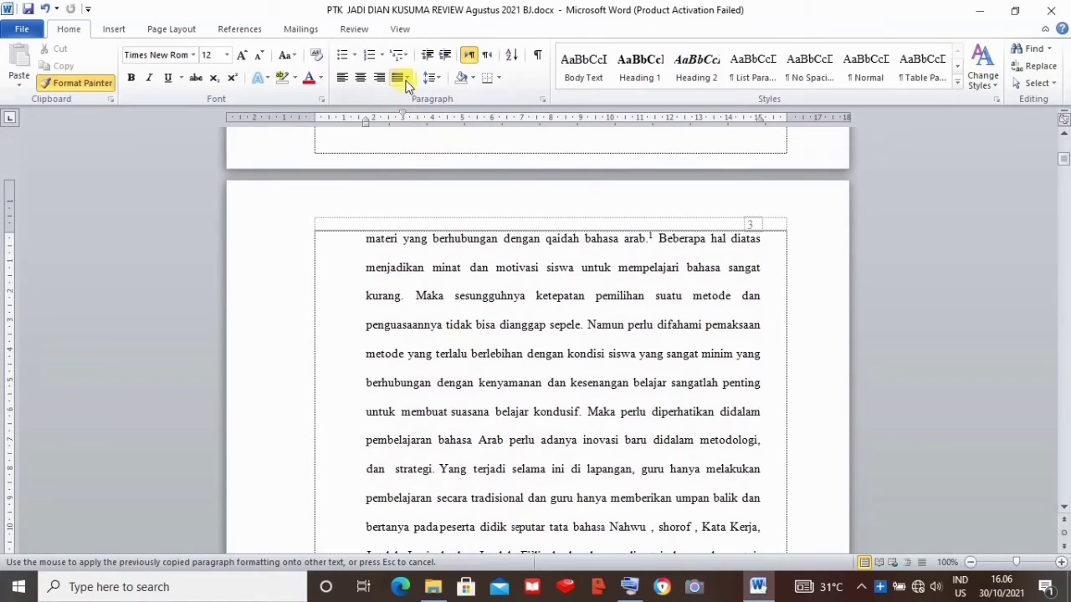
{"action": "left_click", "coordinate": [1064, 137]}
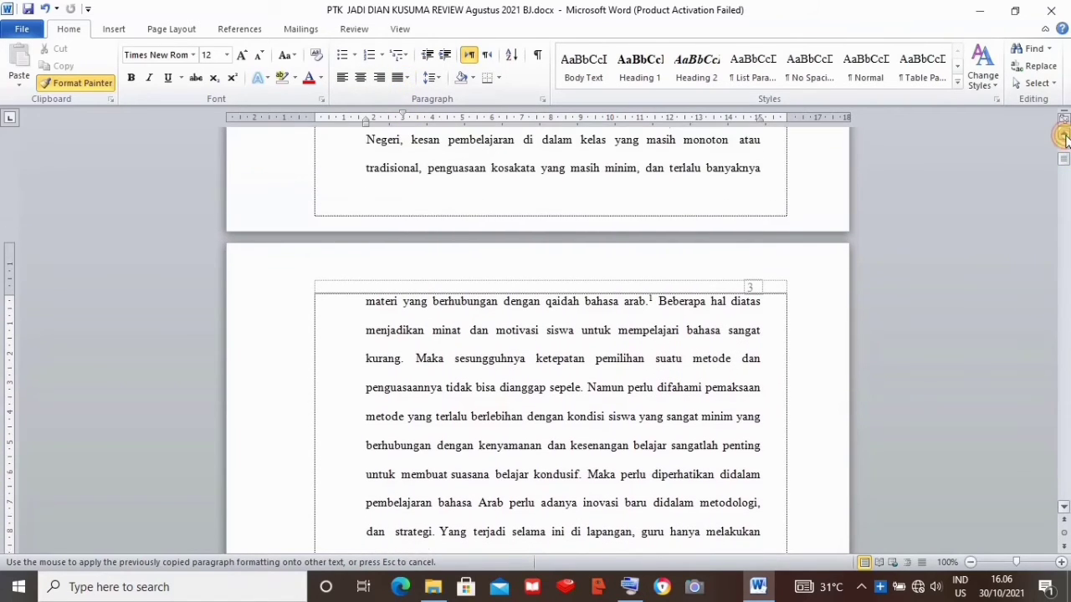
{"action": "left_click", "coordinate": [1064, 136]}
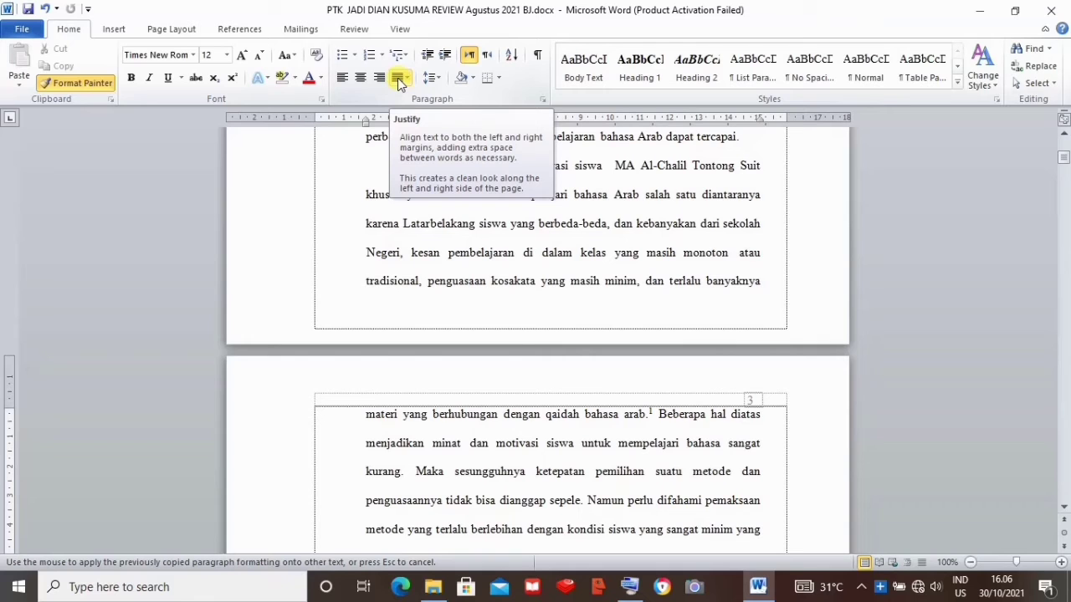
{"action": "left_click", "coordinate": [73, 88]}
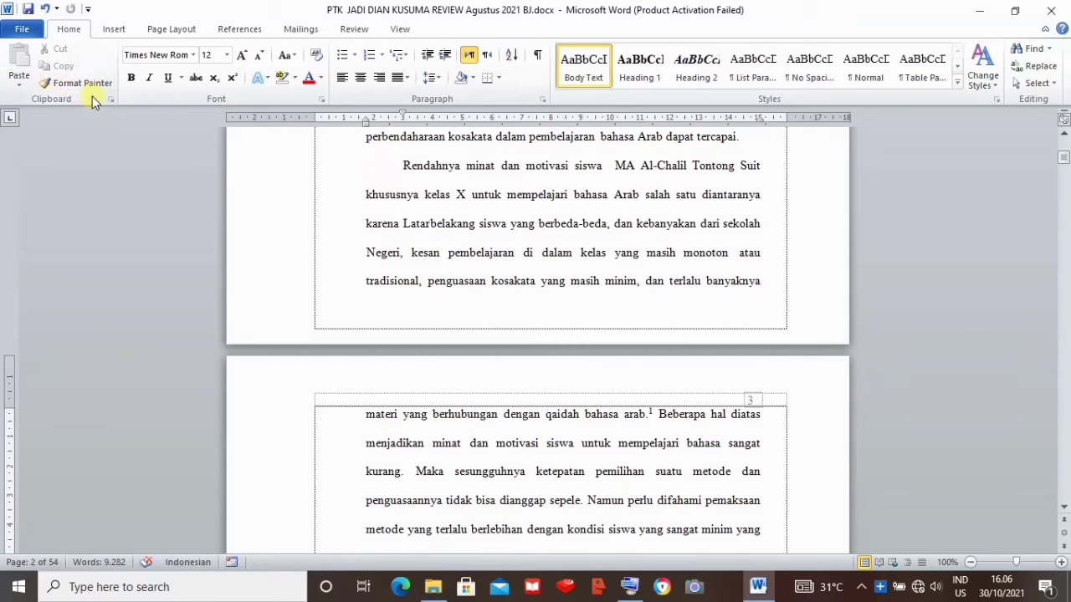
{"action": "left_click", "coordinate": [76, 91]}
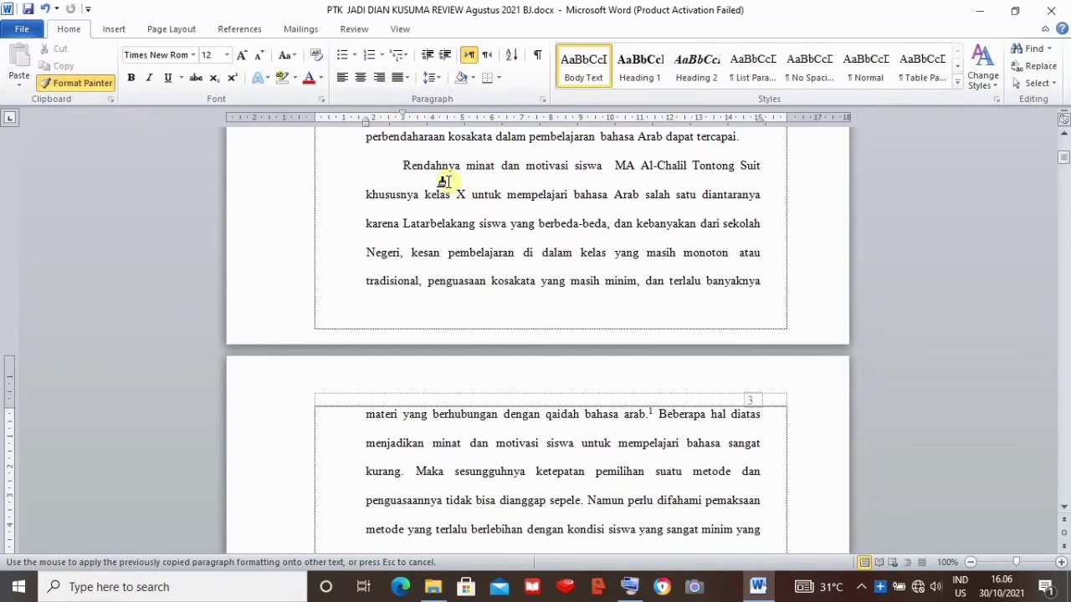
{"action": "left_click", "coordinate": [401, 167]}
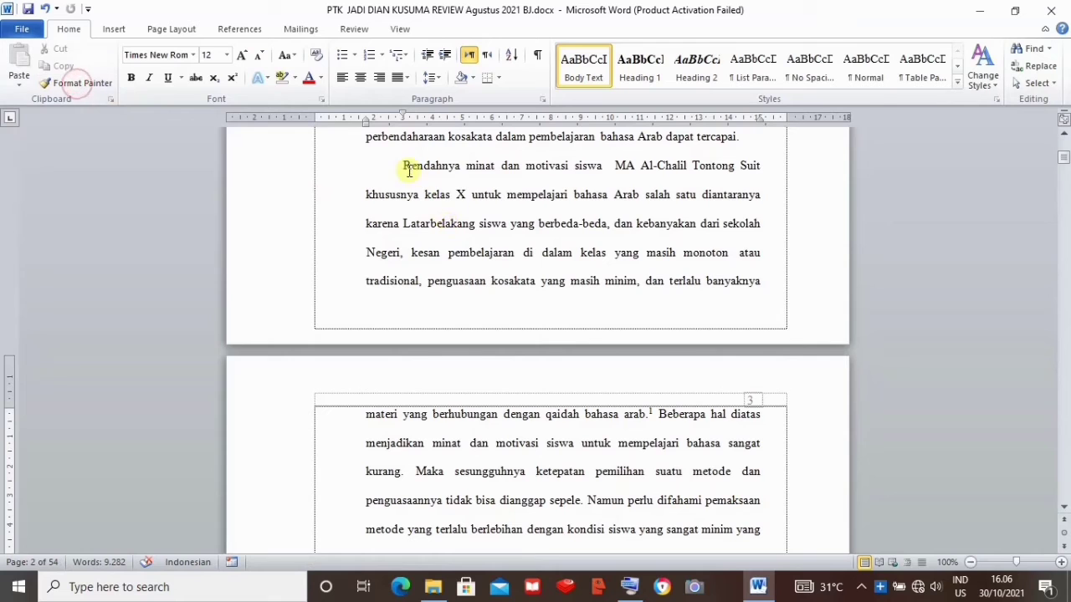
- Reset the left and first-line indents of the "Rendahnya minat" paragraph to 0 and align it left
{"action": "left_click_drag", "start_coordinate": [402, 166], "coordinate": [759, 530]}
{"action": "mouse_move", "coordinate": [363, 123]}
{"action": "left_mouse_down"}
{"action": "mouse_move", "coordinate": [321, 126]}
{"action": "mouse_move", "coordinate": [315, 113]}
{"action": "left_mouse_up"}
{"action": "left_click", "coordinate": [343, 77]}
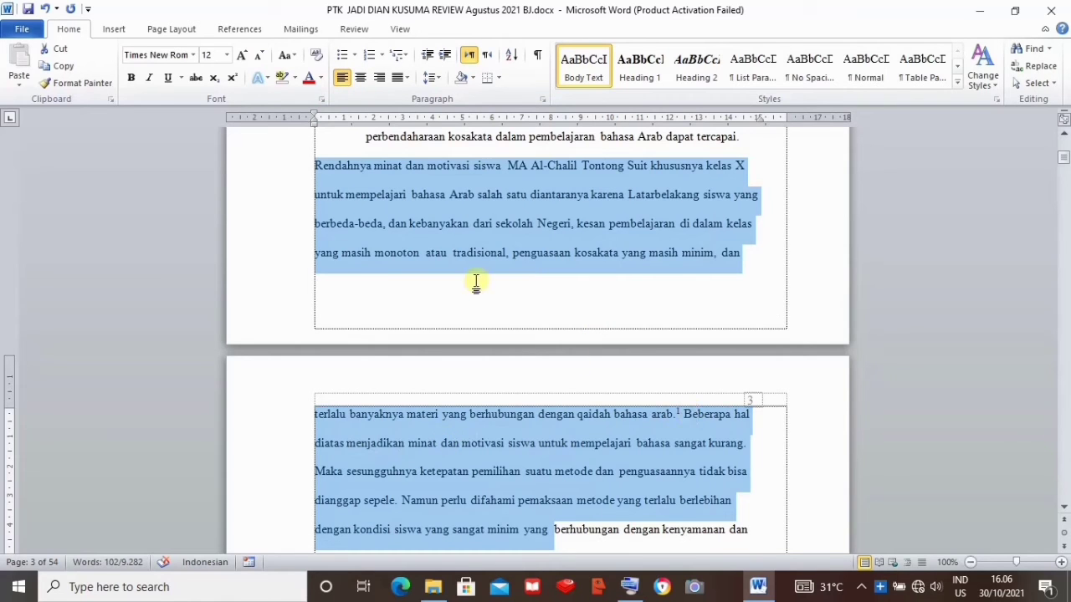
- Split the "Rendahnya minat" paragraph after footnote 1 so that "Beberapa hal diatas" starts a new paragraph
{"action": "left_click", "coordinate": [514, 297]}
{"action": "left_click", "coordinate": [683, 415]}
{"action": "key", "text": "Return"}
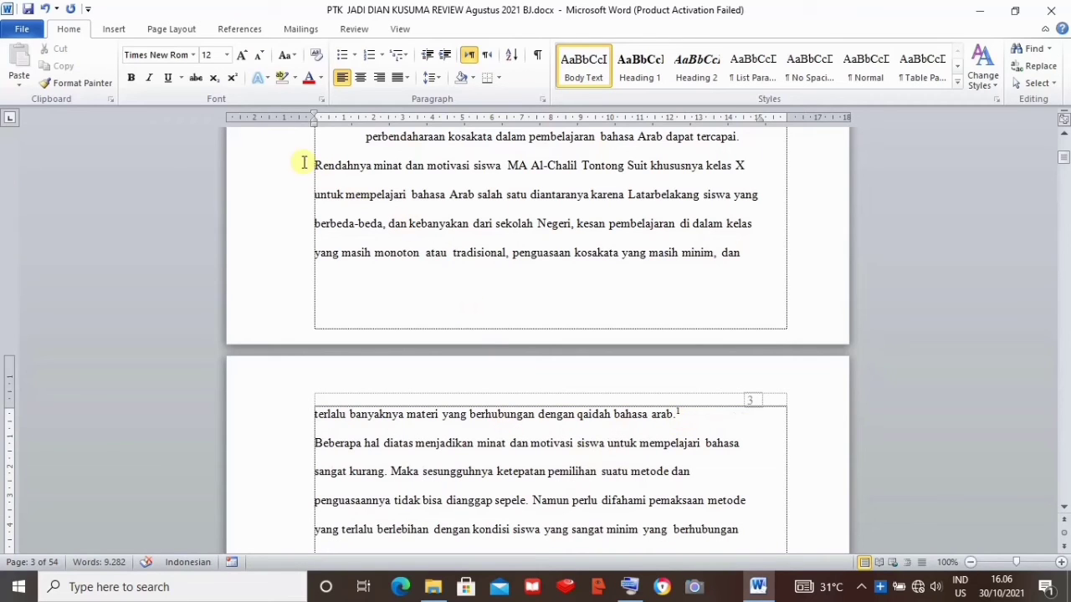
- Copy the preceding paragraph's formatting onto the "Rendahnya minat" paragraph with a single-use Format Painter and reset its indents to 0
{"action": "left_click", "coordinate": [70, 85]}
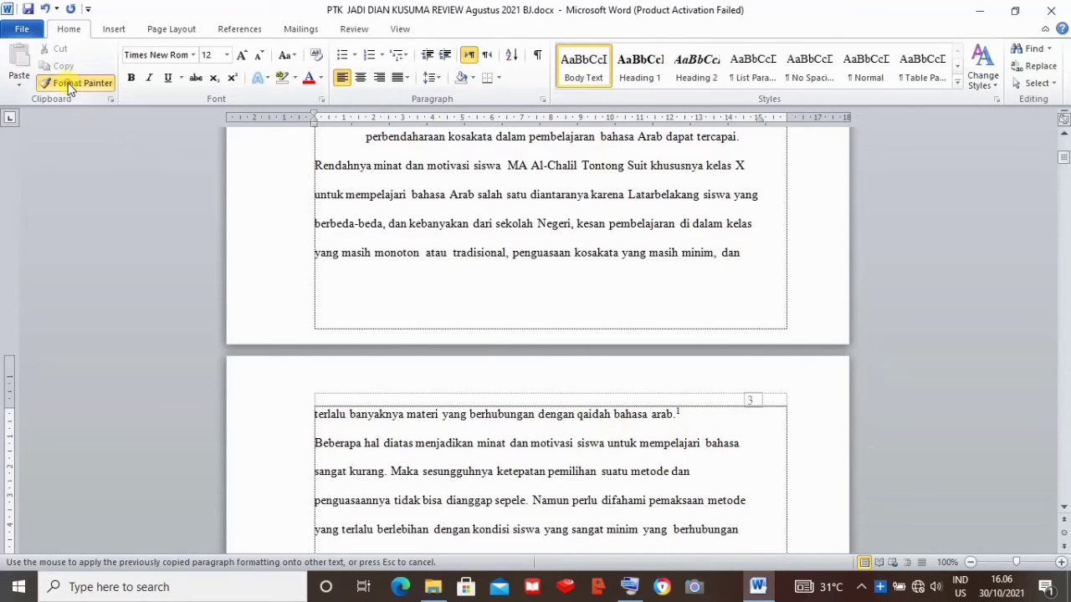
{"action": "left_click", "coordinate": [331, 169]}
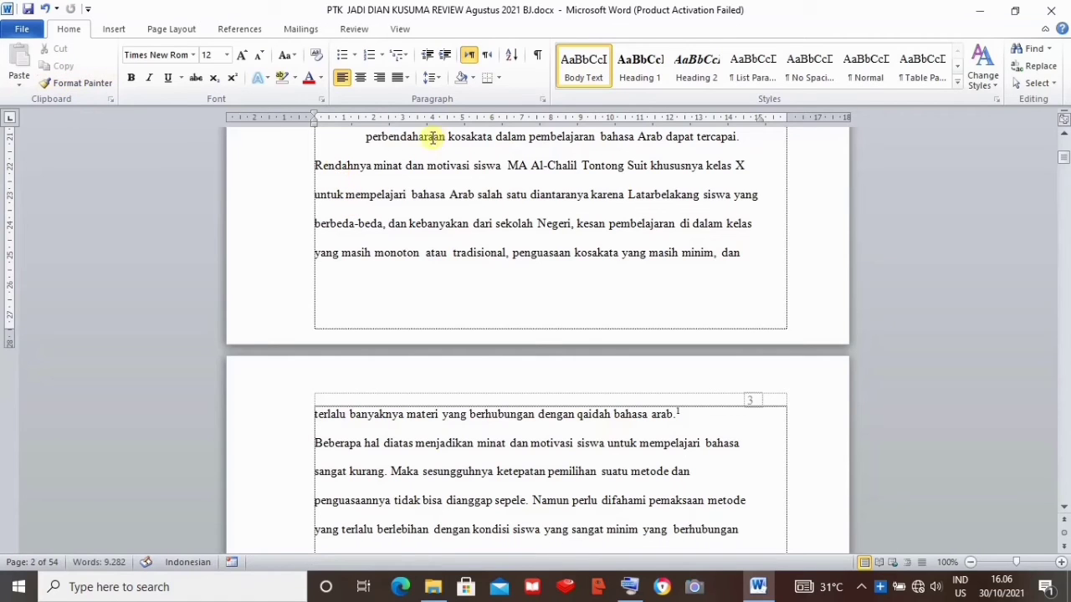
{"action": "left_click", "coordinate": [400, 140]}
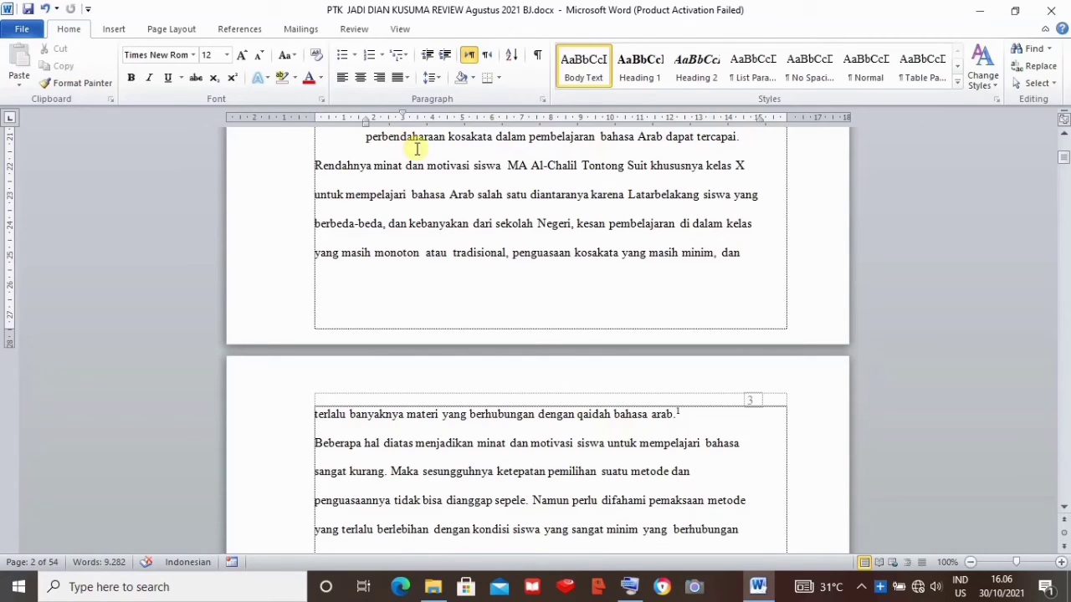
{"action": "left_click", "coordinate": [69, 87]}
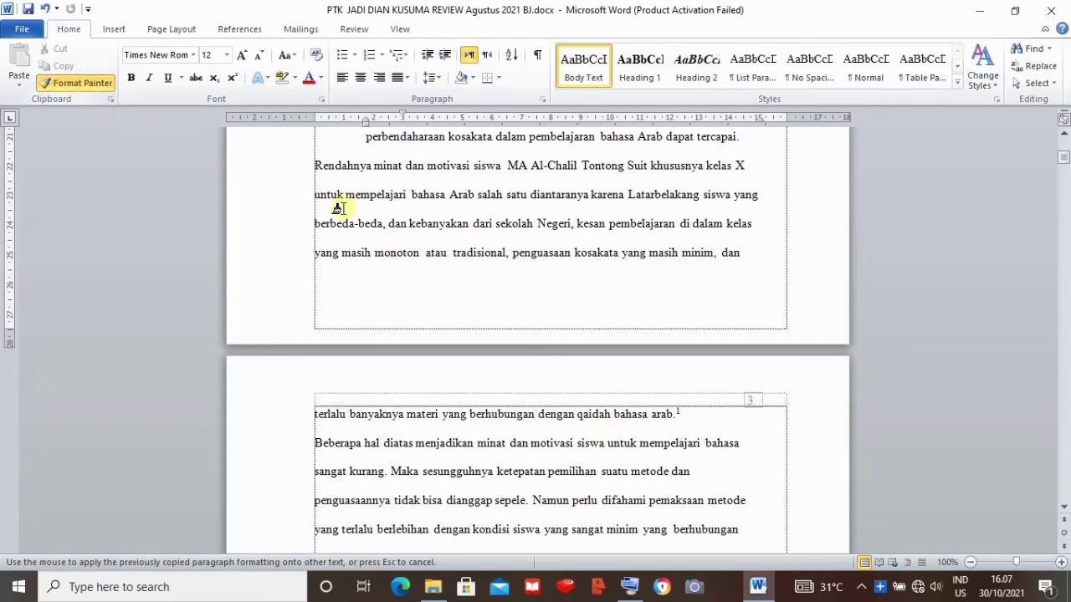
{"action": "left_click", "coordinate": [333, 165]}
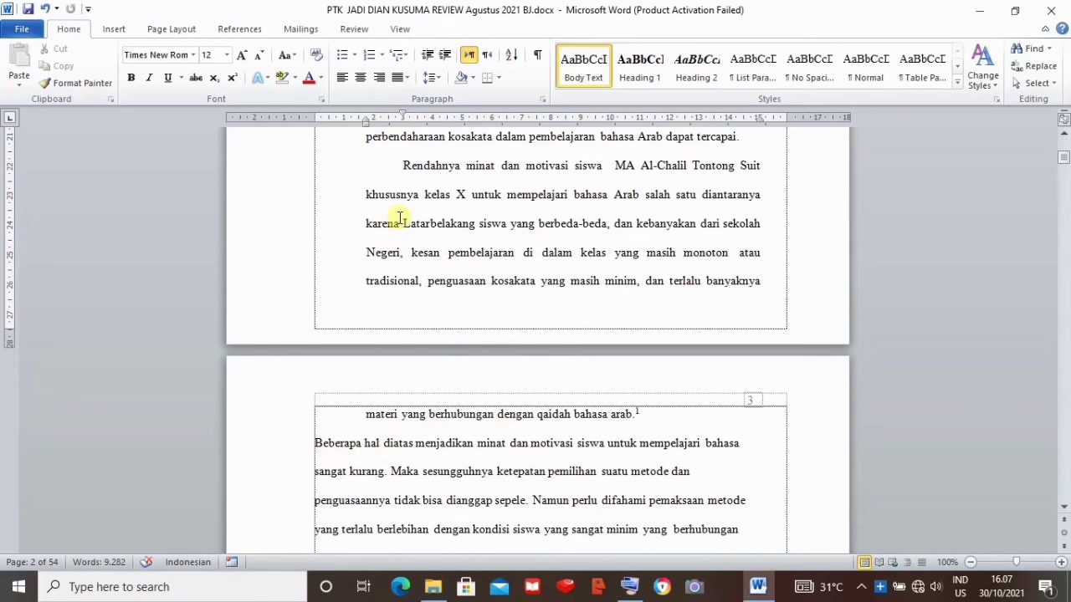
{"action": "left_click_drag", "start_coordinate": [358, 122], "coordinate": [316, 125]}
{"action": "left_click_drag", "start_coordinate": [405, 118], "coordinate": [315, 124]}
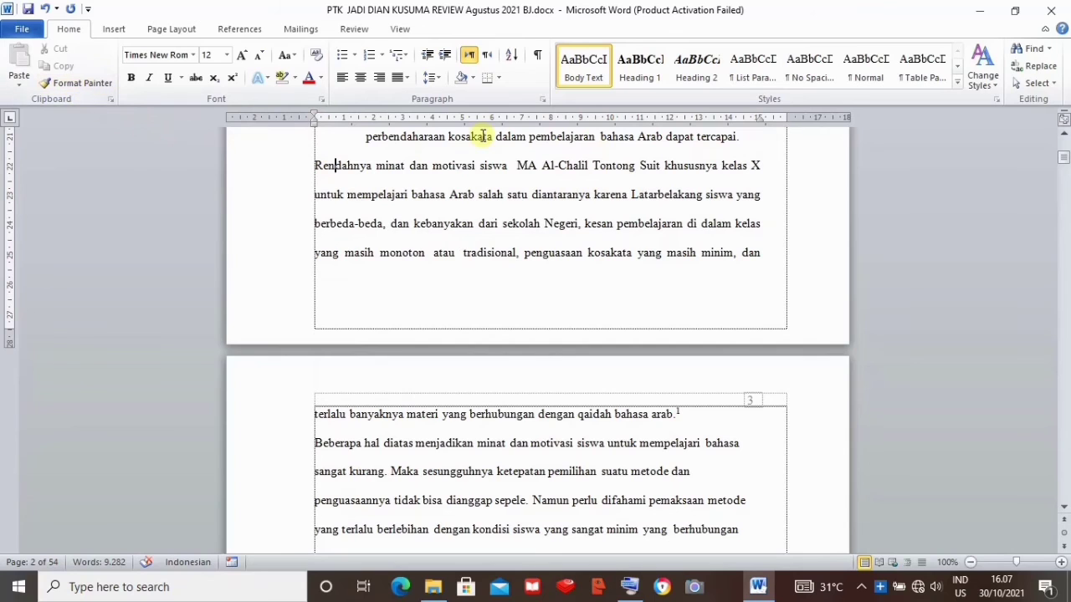
- Apply the preceding paragraph's formatting to the "Rendahnya minat" and "Beberapa hal" paragraphs with Format Painter kept active for repeated use
{"action": "left_click", "coordinate": [412, 136]}
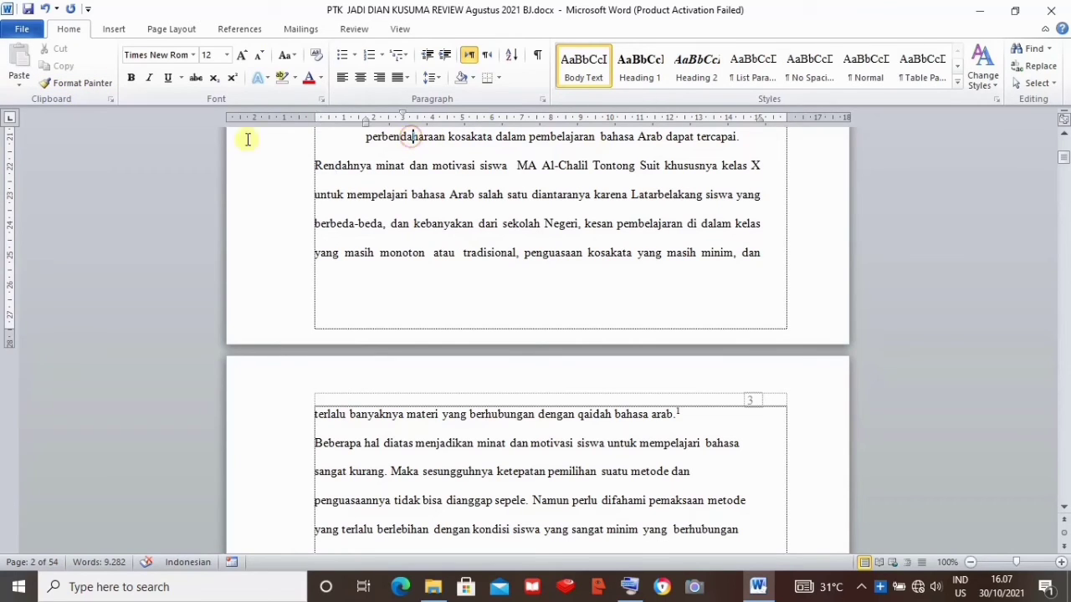
{"action": "left_click", "coordinate": [67, 86]}
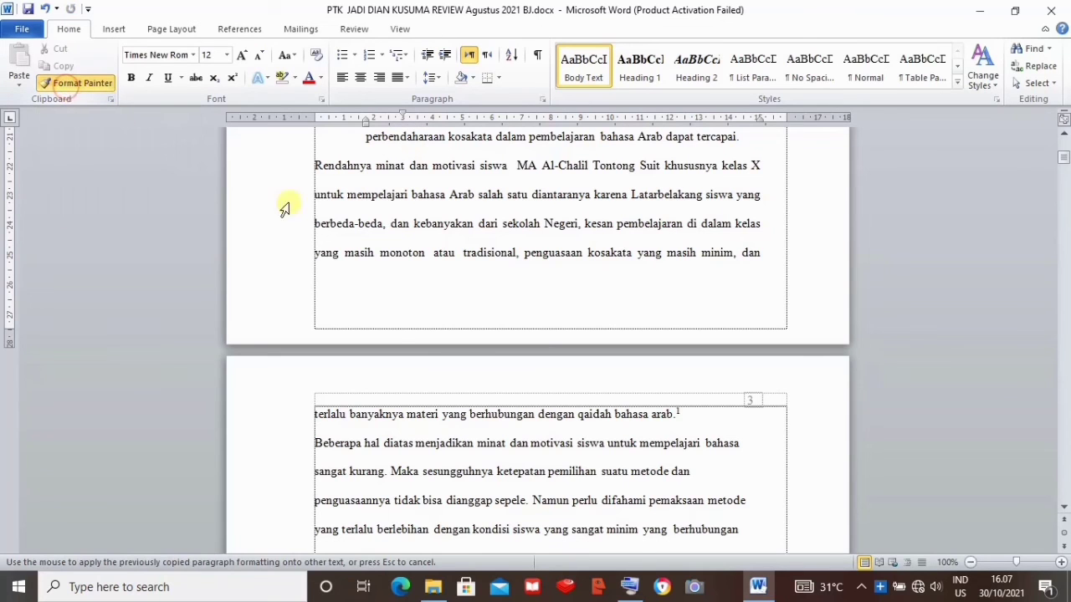
{"action": "left_click", "coordinate": [343, 165]}
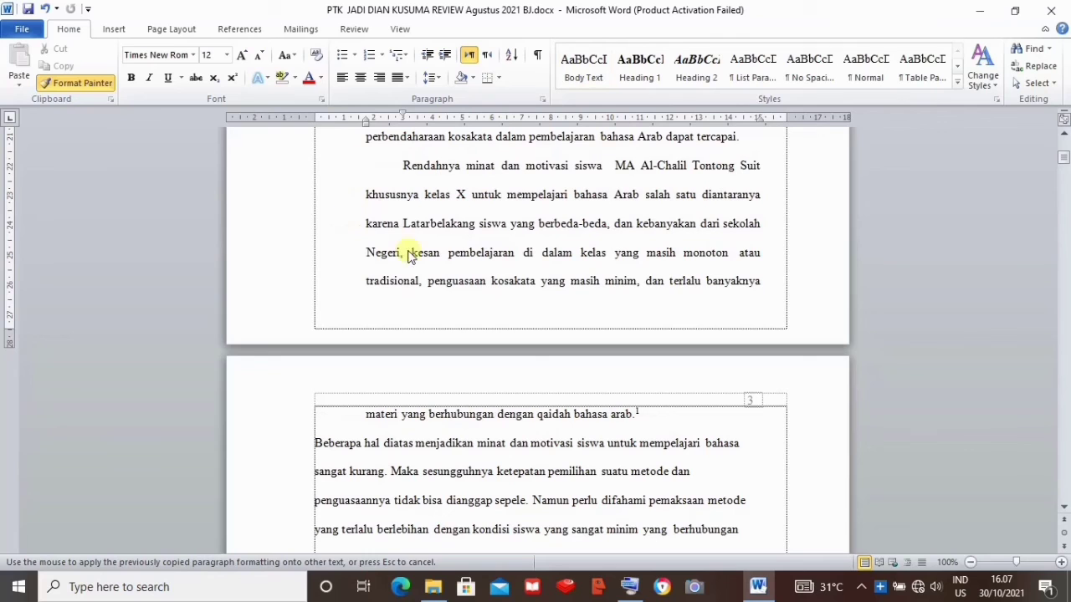
{"action": "left_click", "coordinate": [345, 444]}
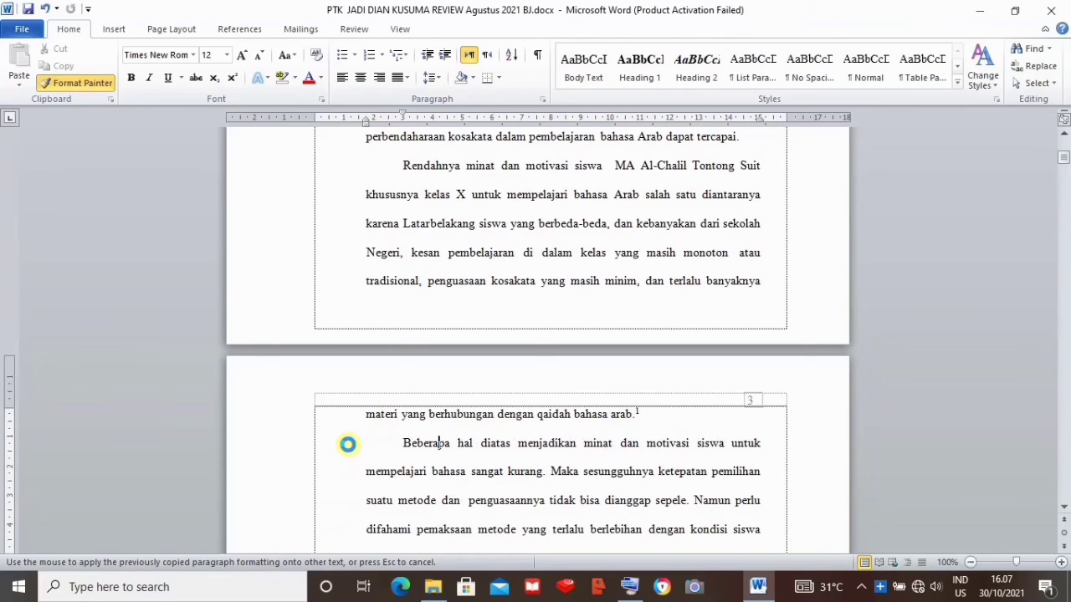
{"action": "left_click_drag", "start_coordinate": [1066, 159], "coordinate": [1065, 130]}
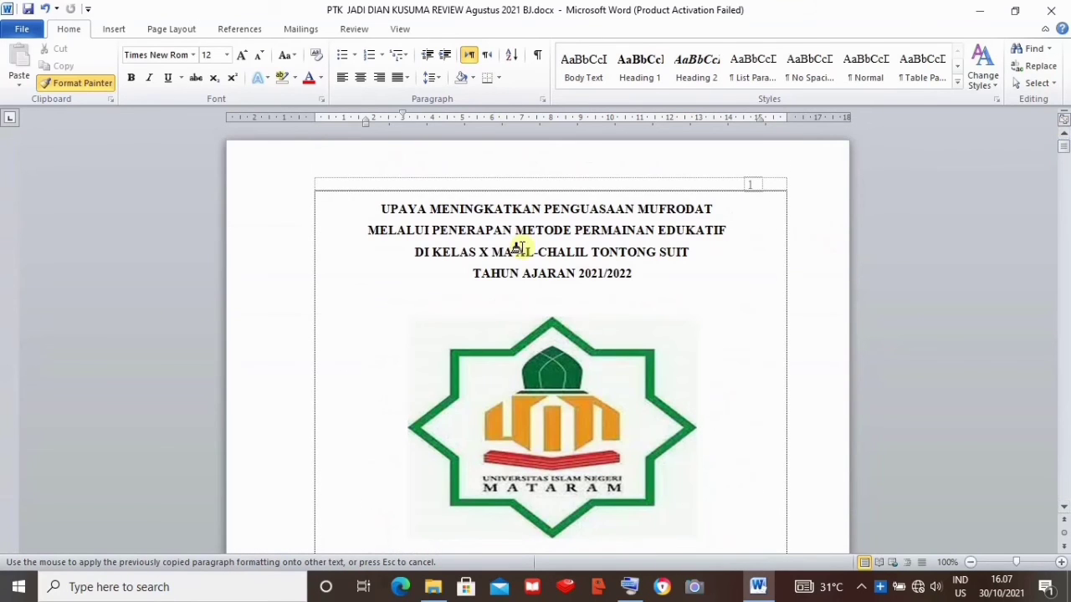